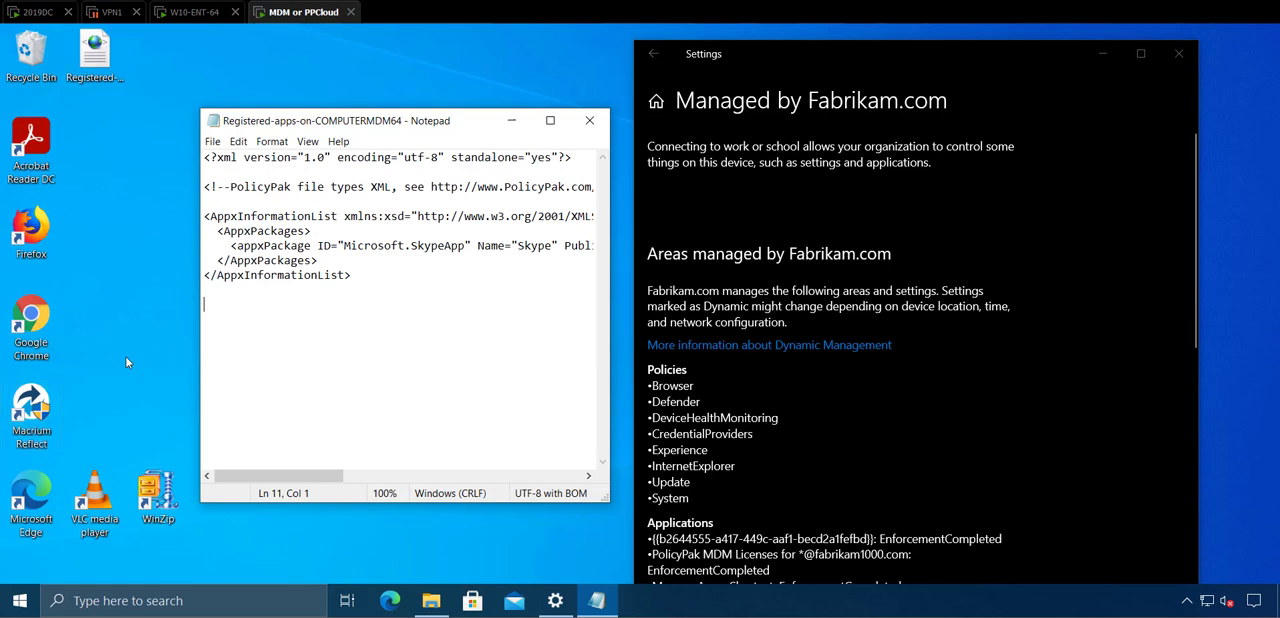
Step: Check the Start menu for Skype, and copy the package ID Microsoft.SkypeApp from the registered apps XML file
{"action": "left_click", "coordinate": [20, 600]}
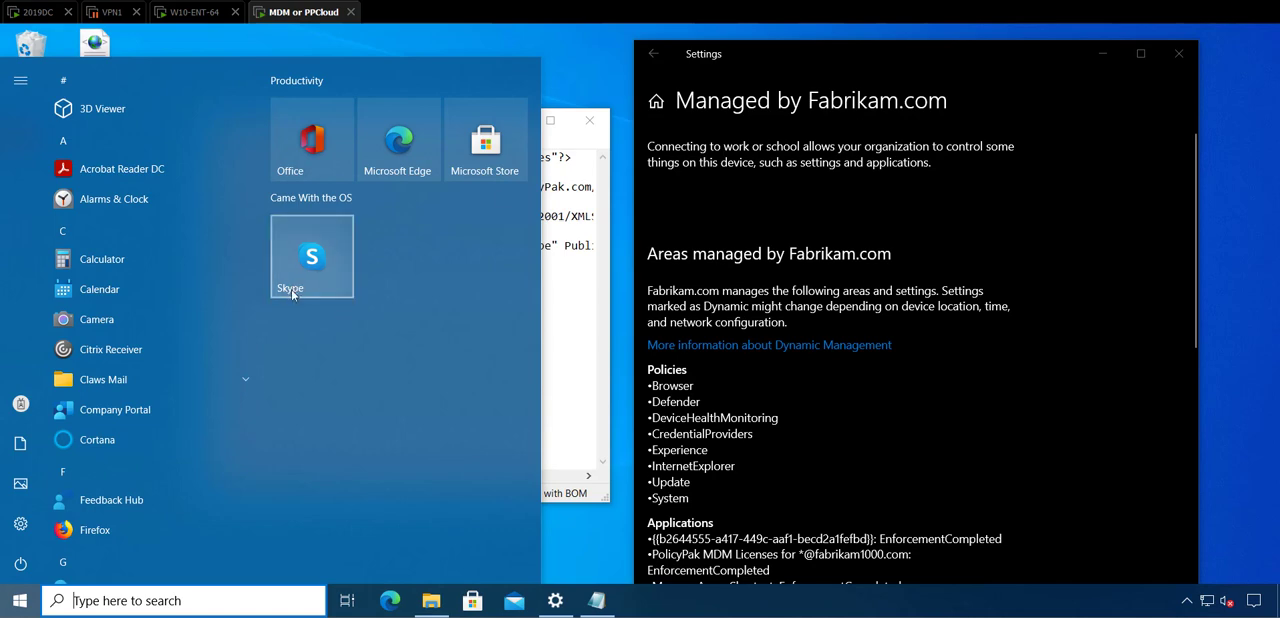
{"action": "left_click", "coordinate": [593, 264]}
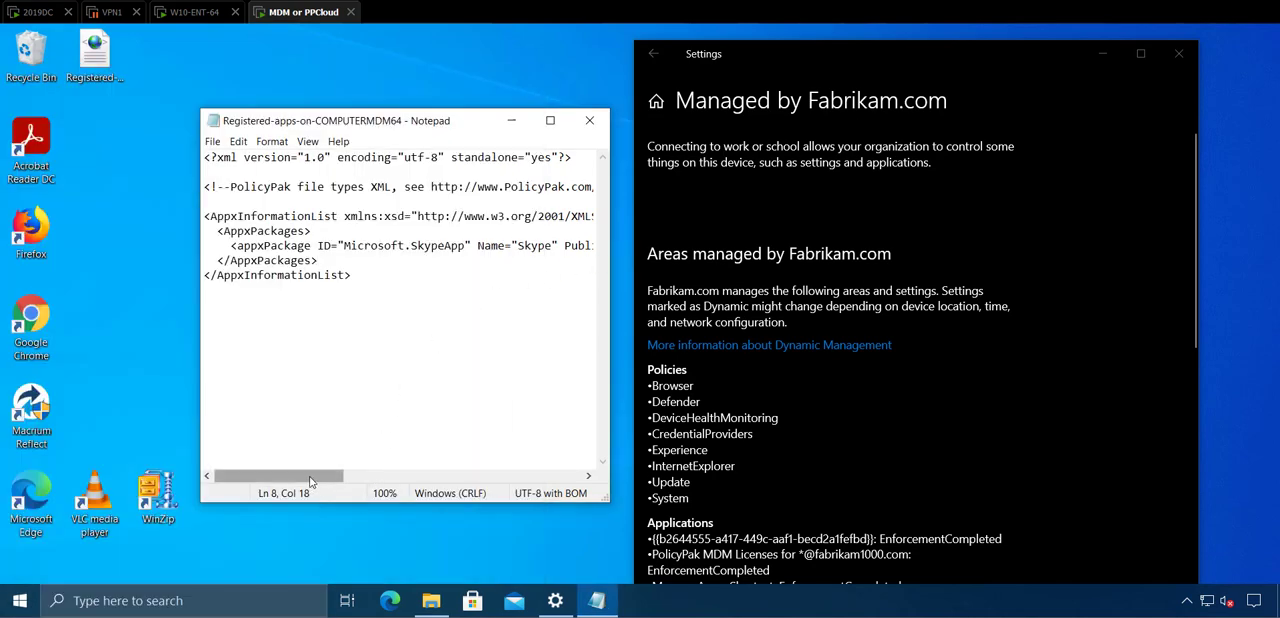
{"action": "mouse_move", "coordinate": [314, 482]}
{"action": "left_mouse_down"}
{"action": "mouse_move", "coordinate": [325, 485]}
{"action": "mouse_move", "coordinate": [308, 484]}
{"action": "left_mouse_up"}
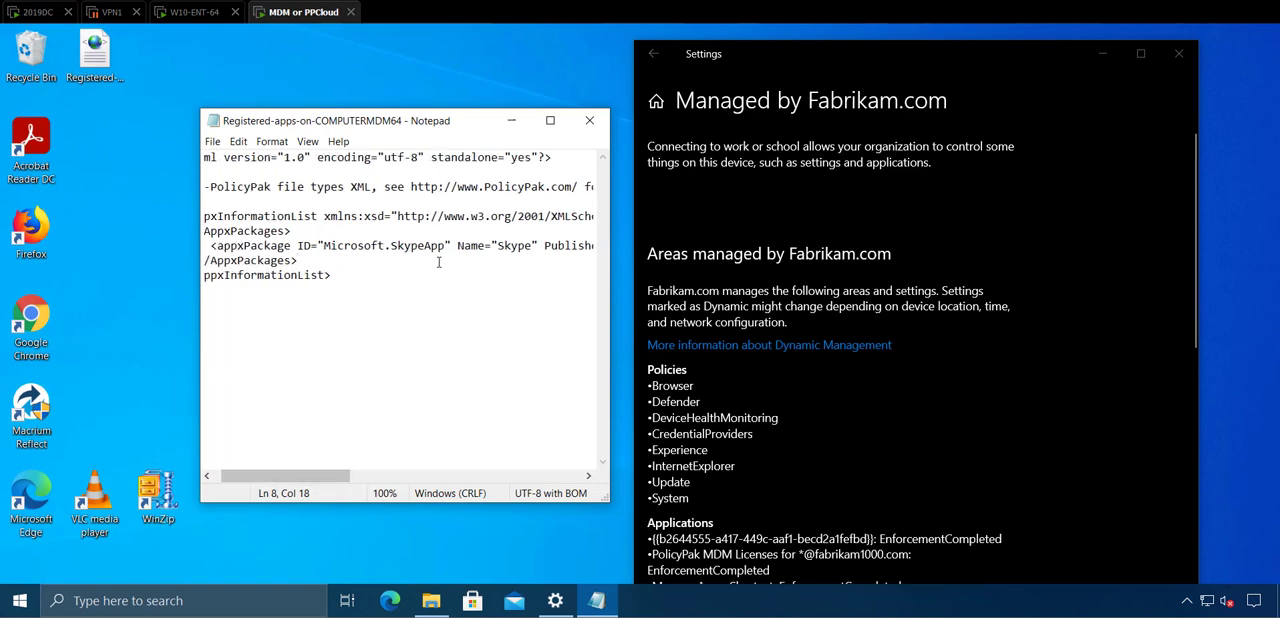
{"action": "left_click_drag", "start_coordinate": [444, 245], "coordinate": [323, 245]}
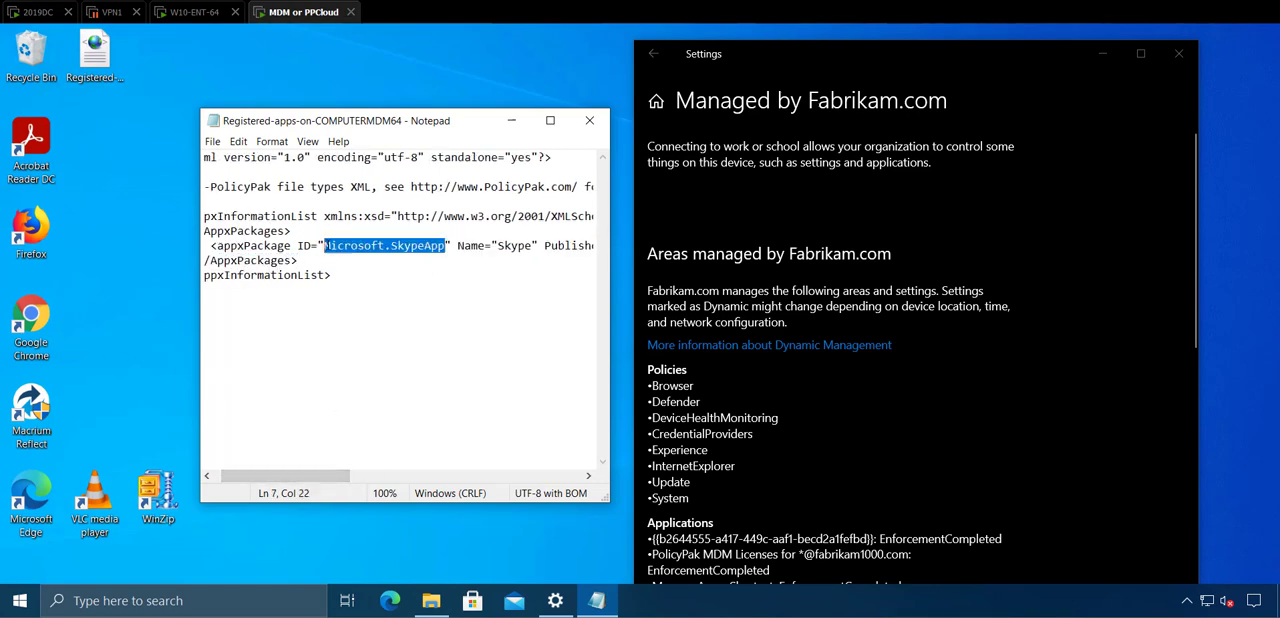
{"action": "right_click", "coordinate": [334, 245]}
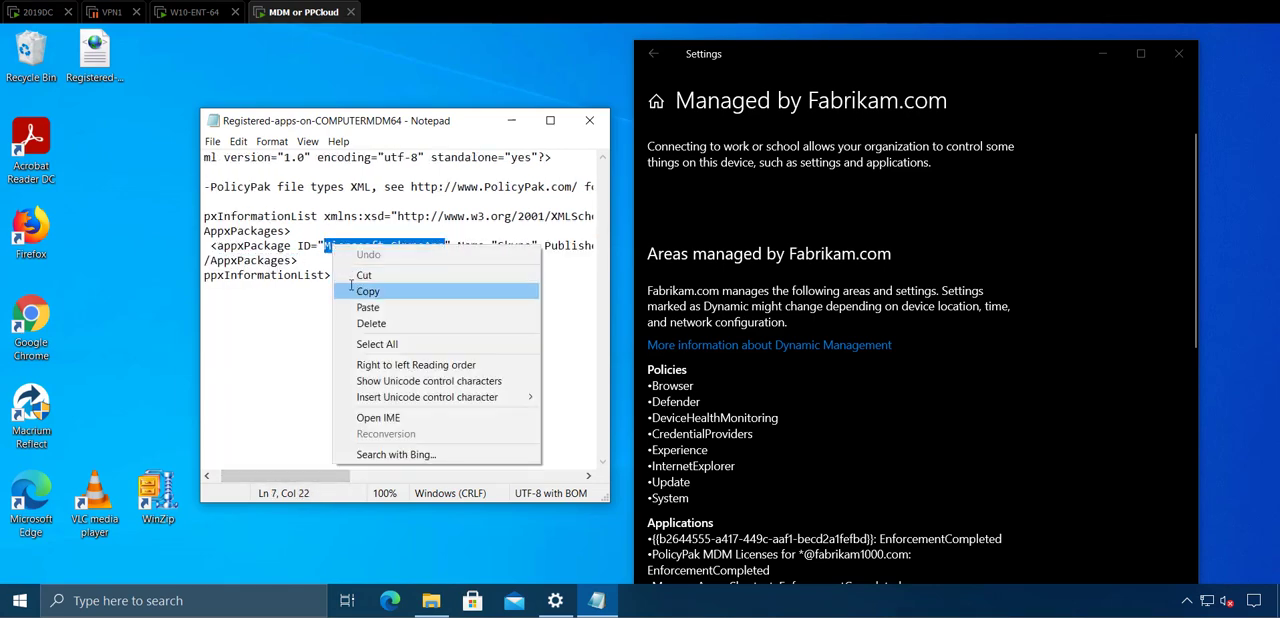
{"action": "left_click", "coordinate": [358, 291]}
Step: On the 2019DC machine, start a new Windows Store (AppX) policy in Software Package Manager named "Remove Skype"
{"action": "left_click", "coordinate": [37, 12]}
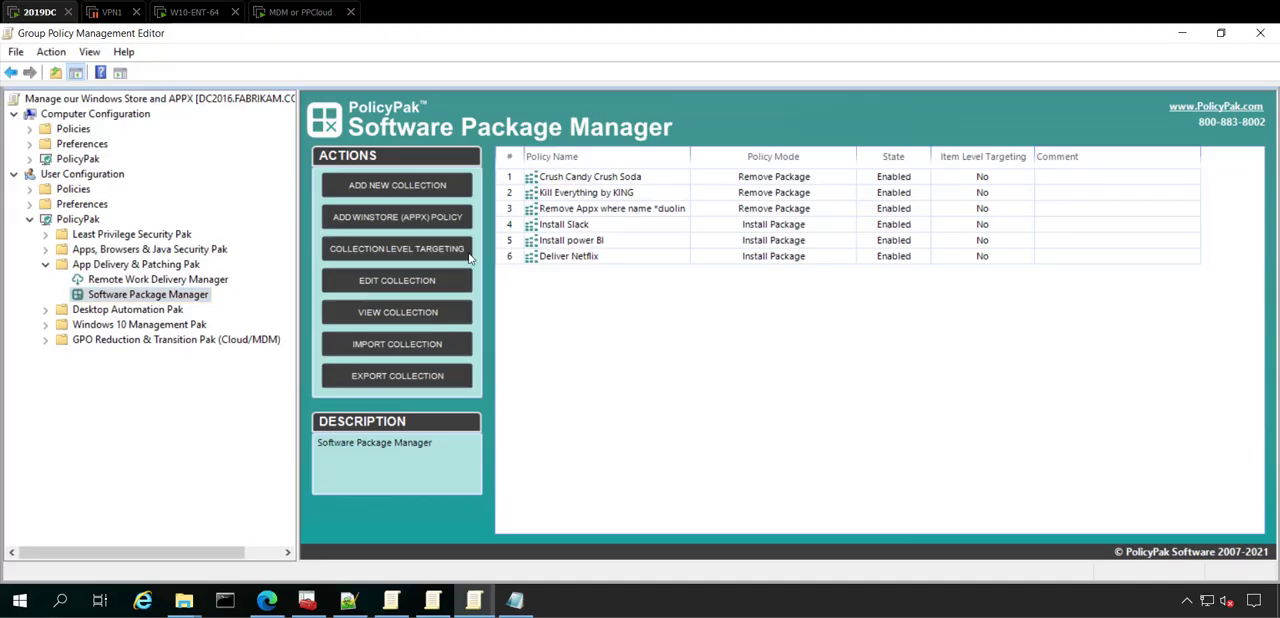
{"action": "right_click", "coordinate": [530, 292]}
{"action": "mouse_move", "coordinate": [580, 305]}
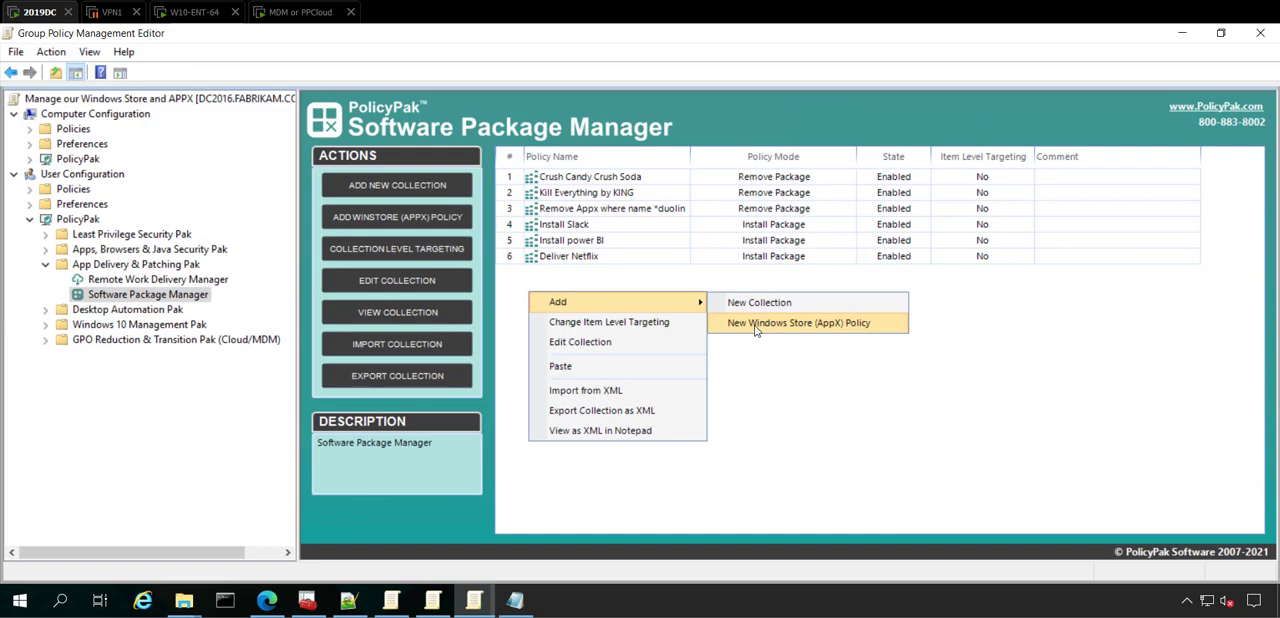
{"action": "left_click", "coordinate": [757, 323]}
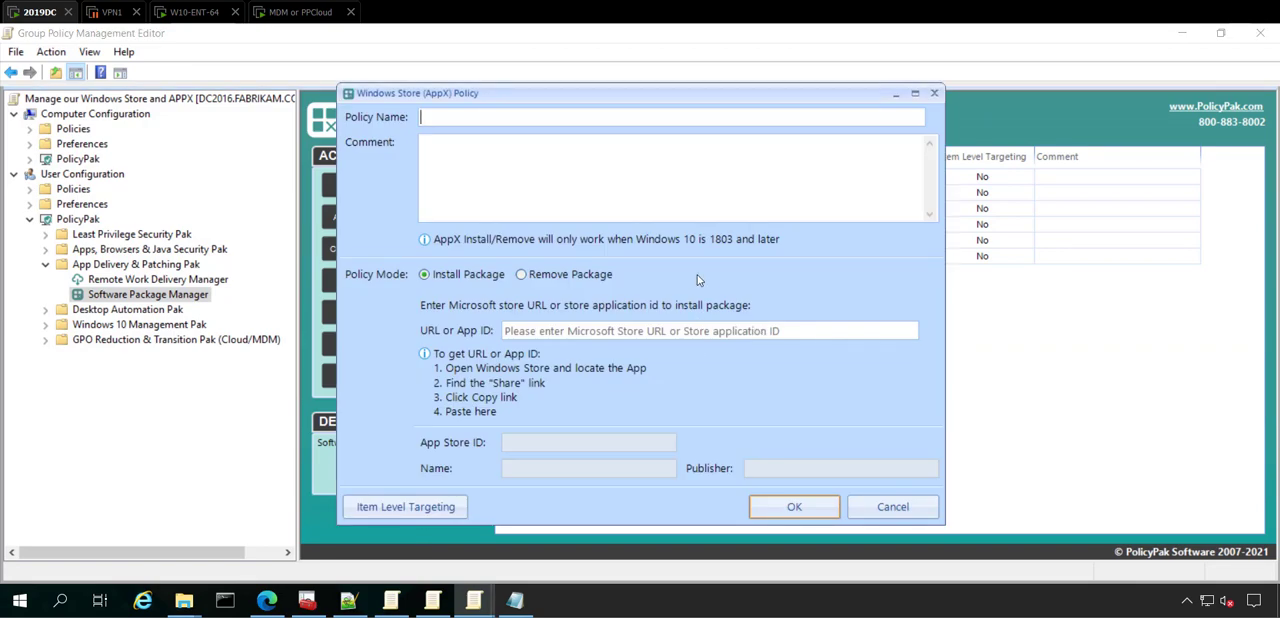
{"action": "type", "text": "Remove Skype"}
Step: Set the policy to Remove Package where the name matches the wildcard *skype*, and save the policy
{"action": "left_click", "coordinate": [546, 276]}
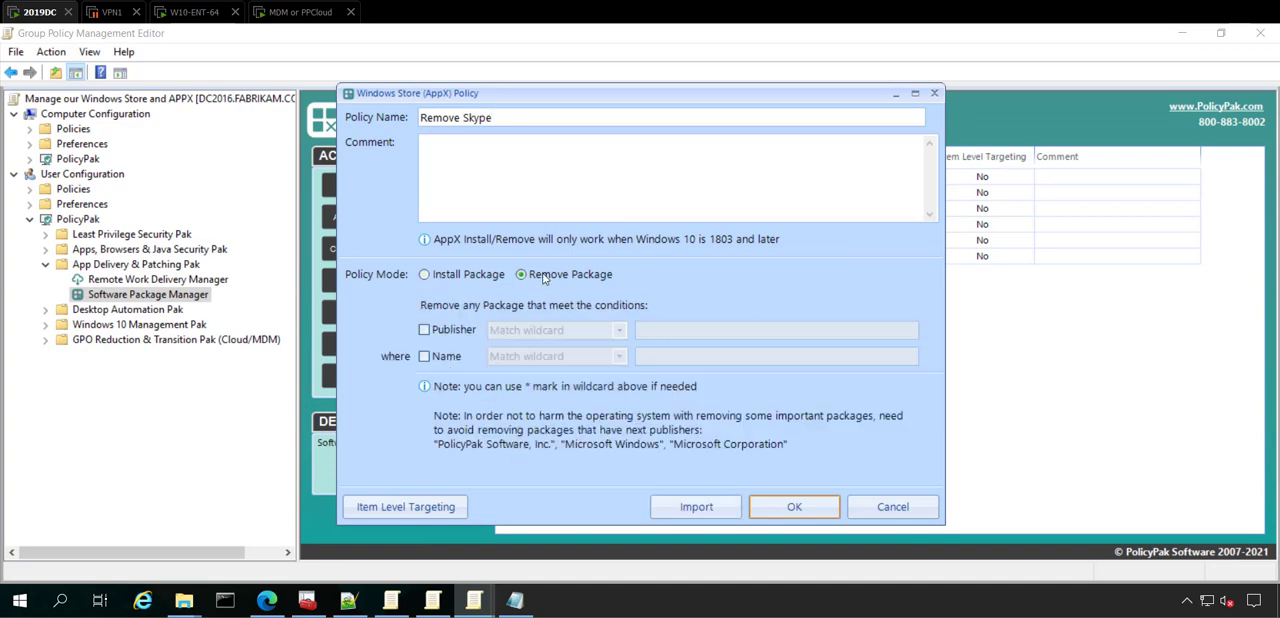
{"action": "left_click", "coordinate": [455, 357]}
{"action": "left_click", "coordinate": [548, 358]}
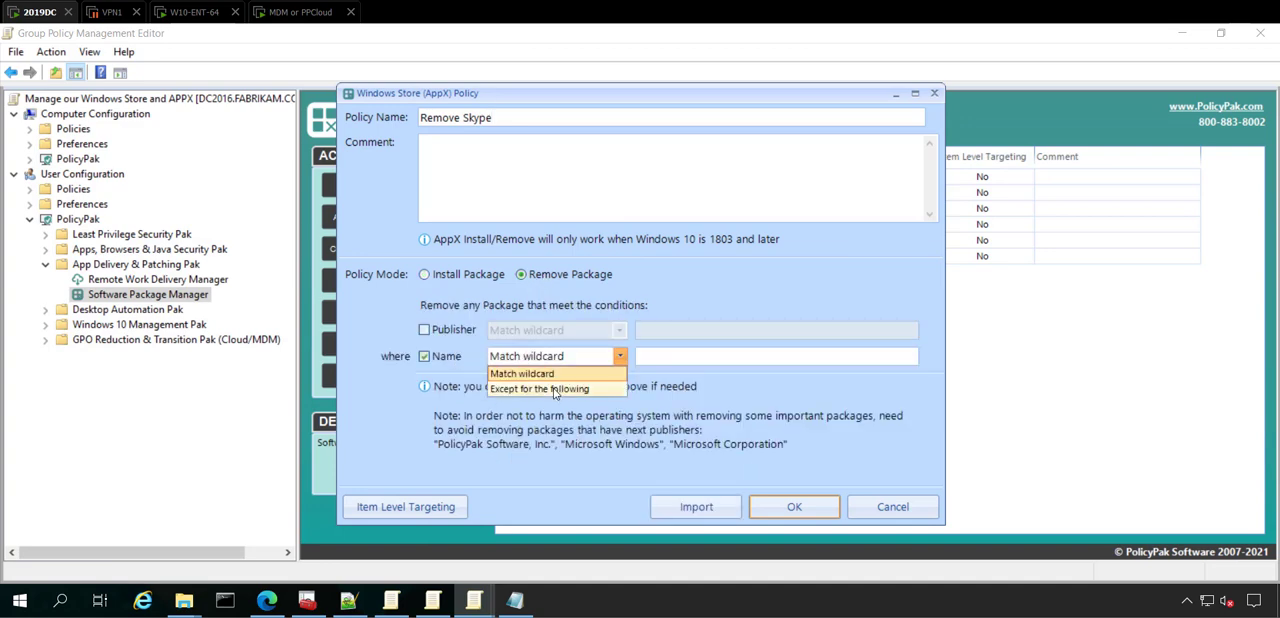
{"action": "left_click", "coordinate": [676, 357]}
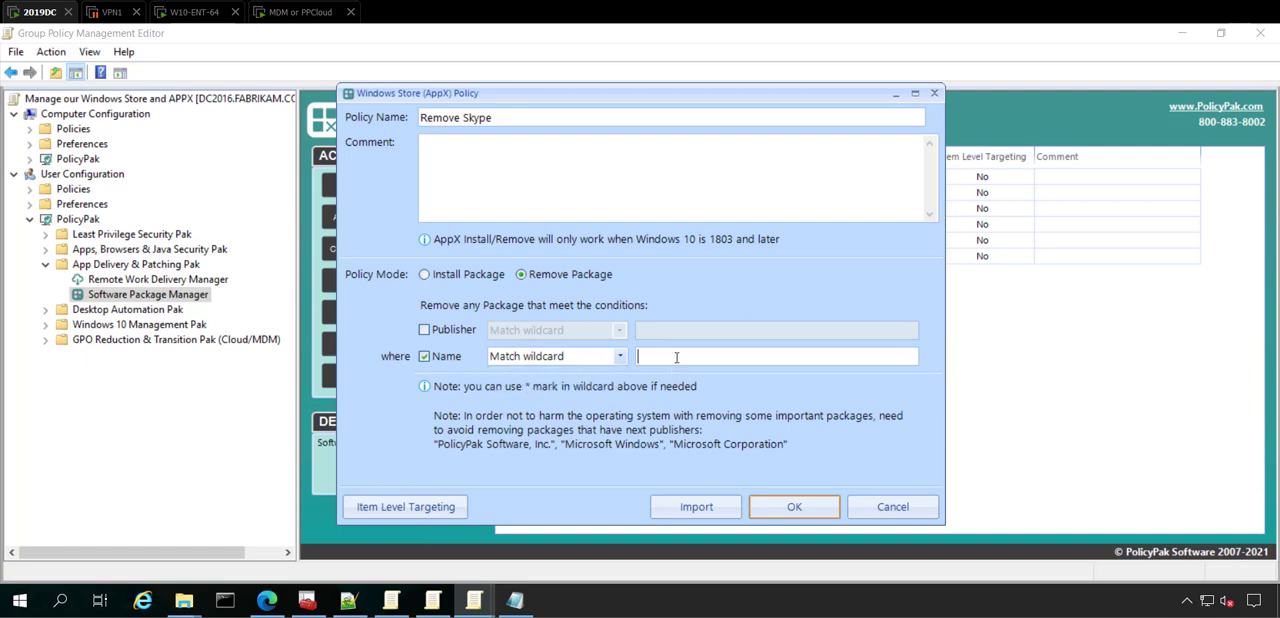
{"action": "type", "text": "*skype*"}
{"action": "left_click", "coordinate": [784, 507]}
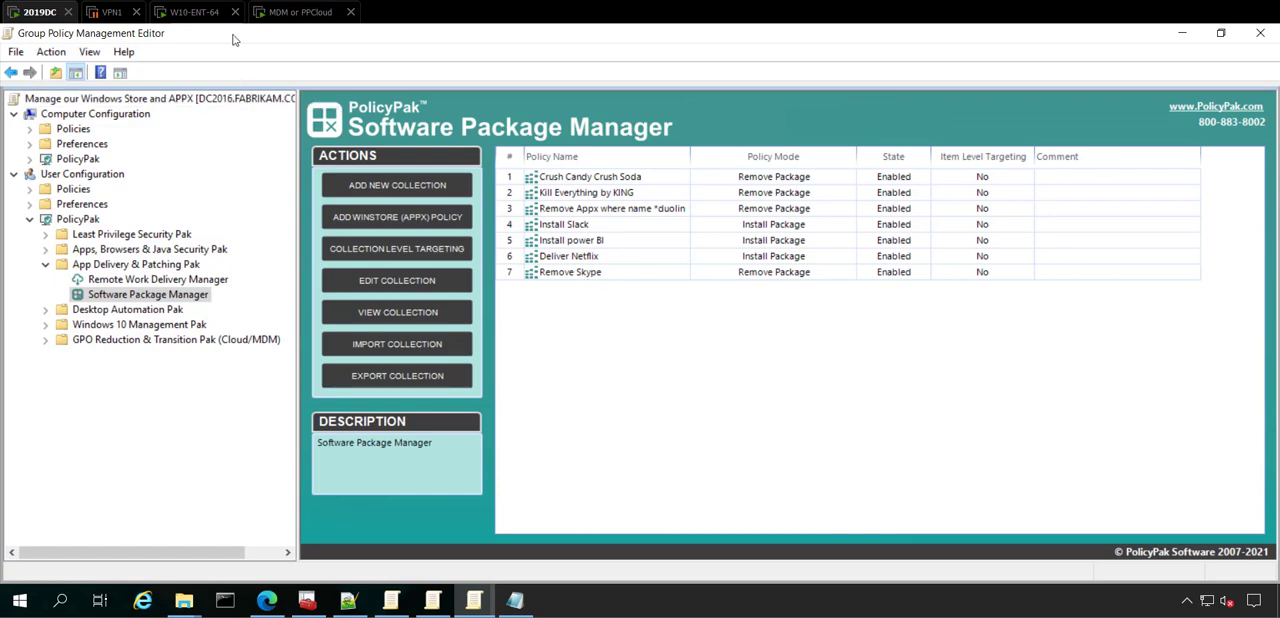
Step: Shrink the Group Policy Management Editor to a smaller window and minimize the console and Notepad++ windows behind it
{"action": "left_click_drag", "start_coordinate": [234, 36], "coordinate": [382, 75]}
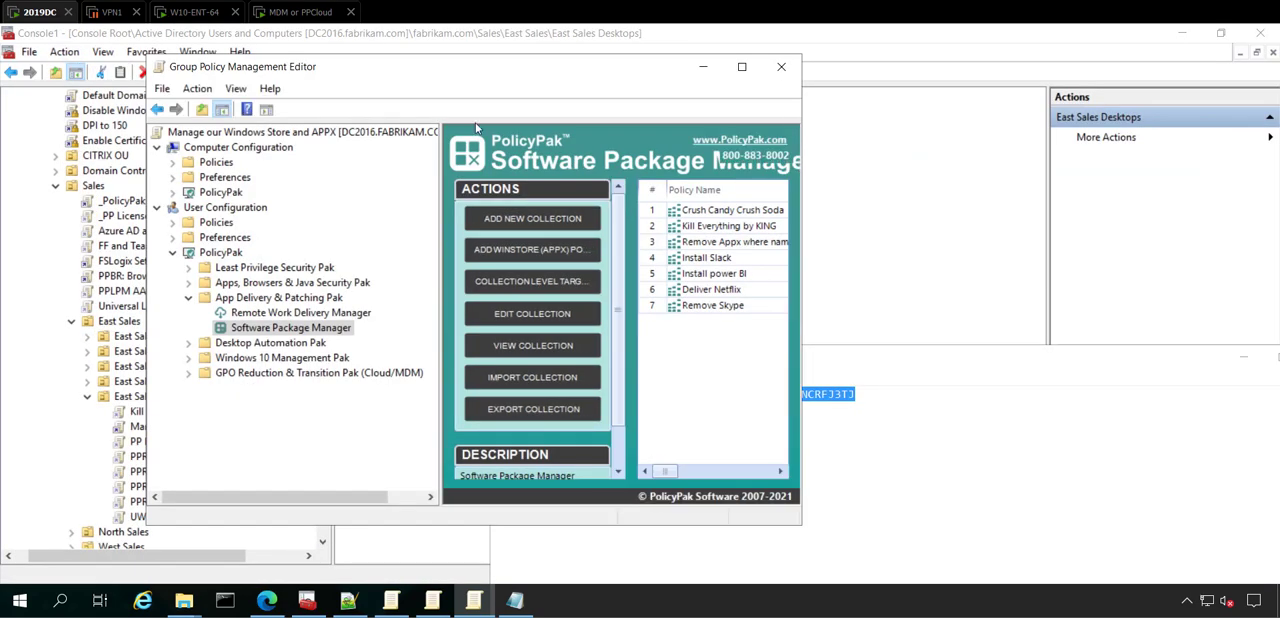
{"action": "left_click", "coordinate": [1183, 32]}
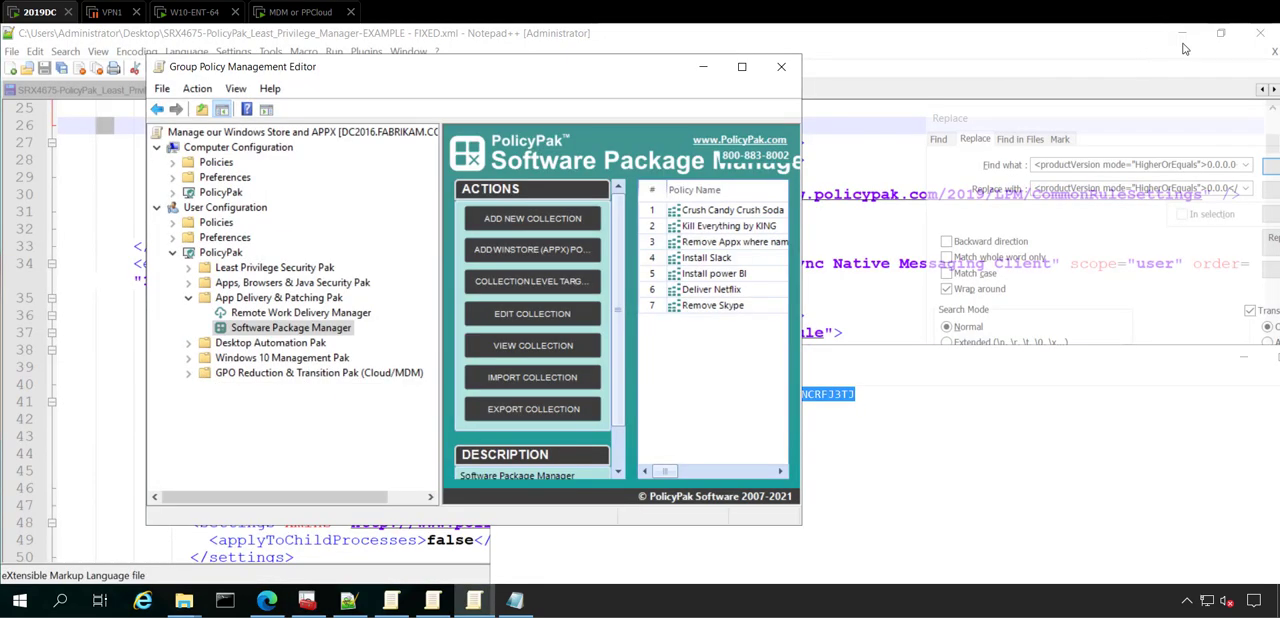
{"action": "left_click", "coordinate": [1183, 46]}
{"action": "left_click", "coordinate": [1183, 36]}
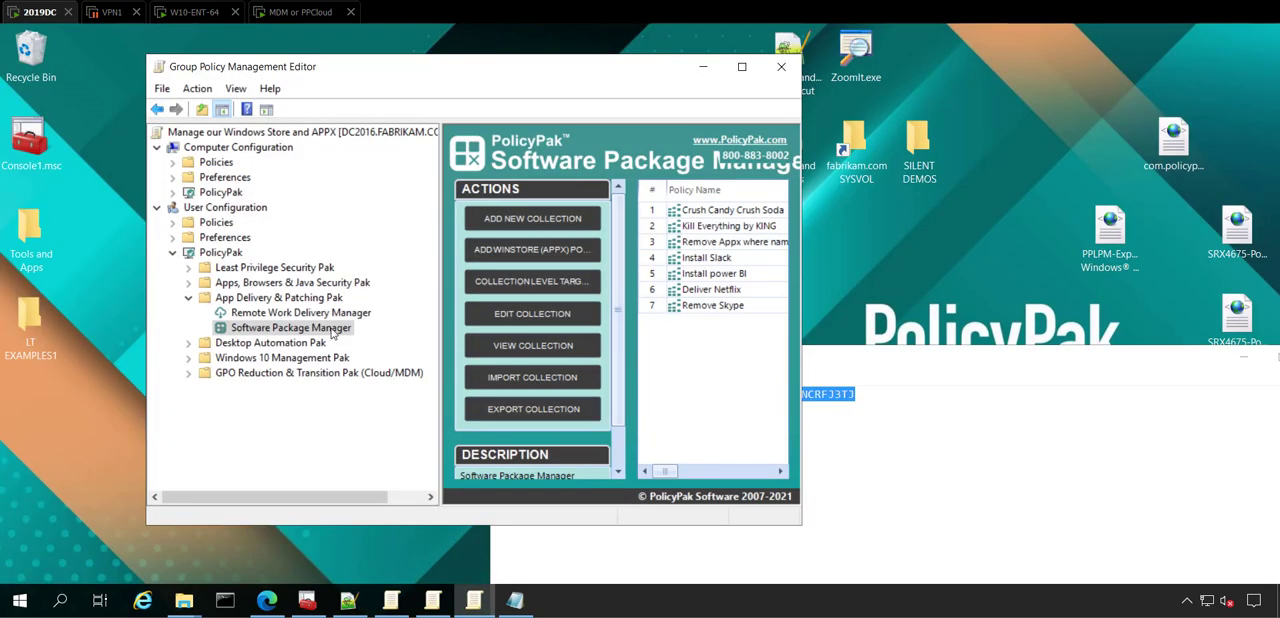
Step: Export the Software Package Manager collections as PPPACKMAN-EXPORT1.xml into the desktop folder "XMLs and MSI and licenses of all kinds"
{"action": "right_click", "coordinate": [333, 334]}
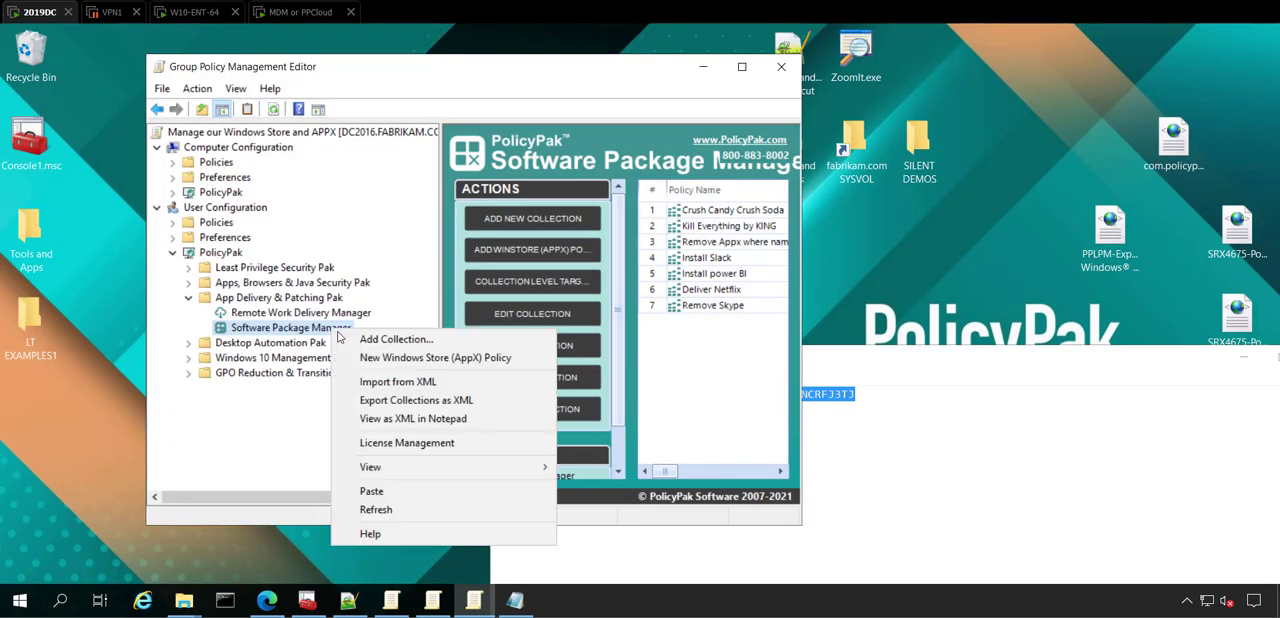
{"action": "left_click", "coordinate": [410, 401]}
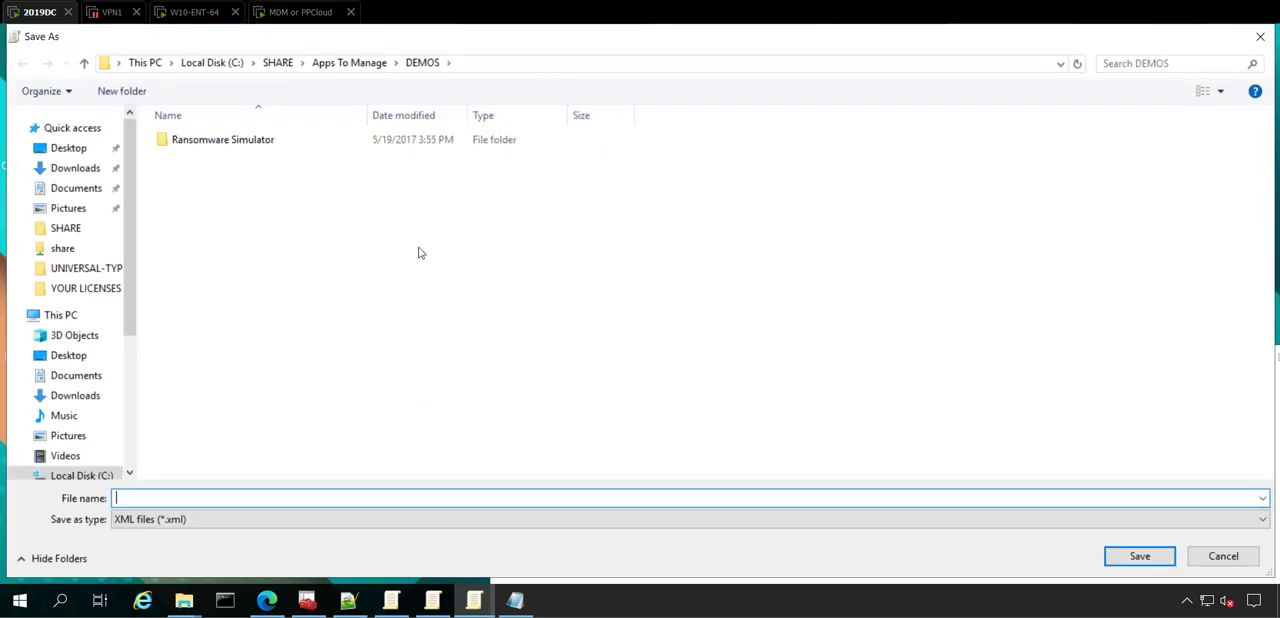
{"action": "left_click", "coordinate": [280, 64]}
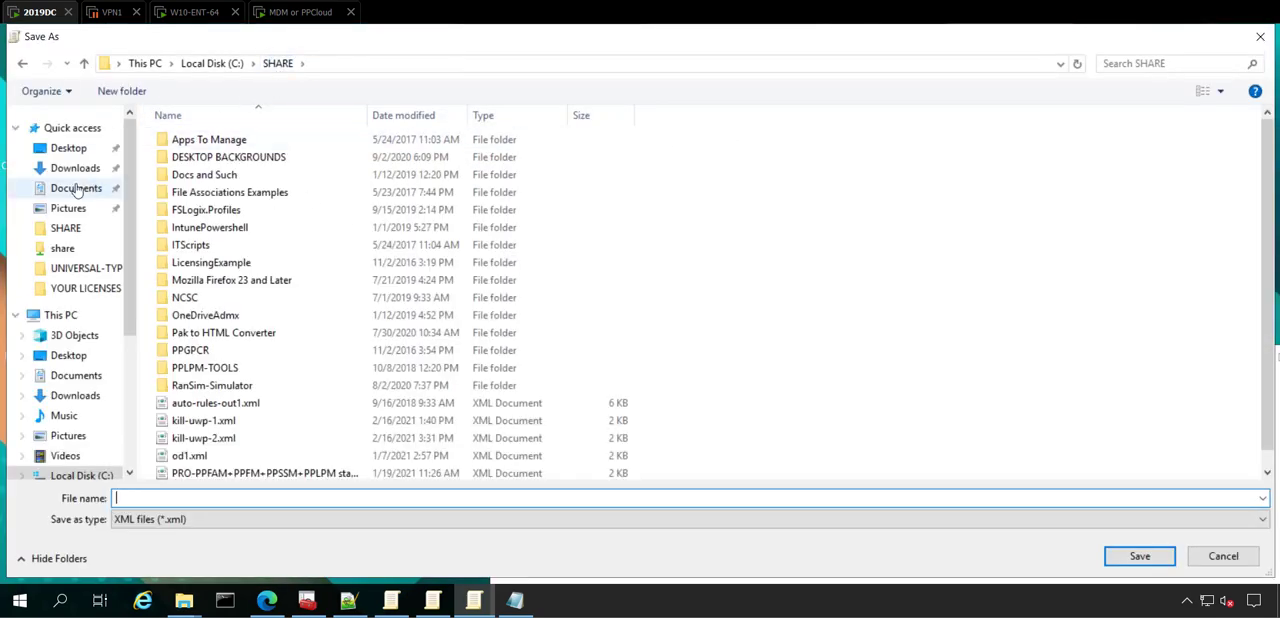
{"action": "left_click", "coordinate": [68, 148]}
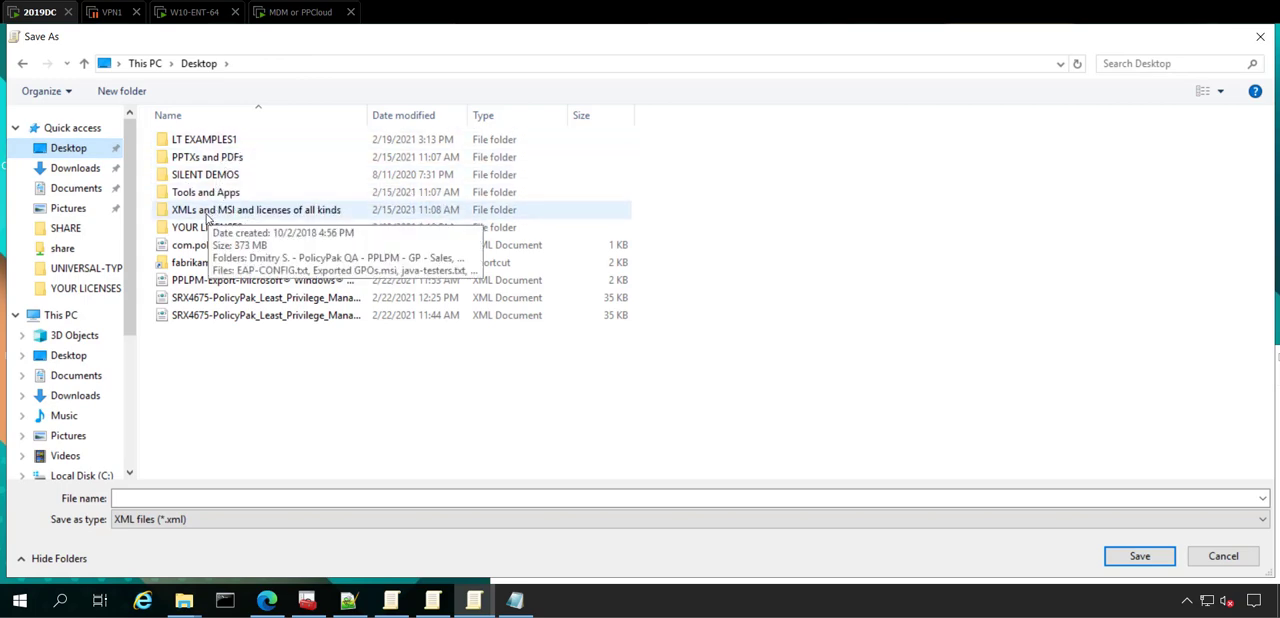
{"action": "double_click", "coordinate": [207, 212]}
{"action": "left_click", "coordinate": [229, 499]}
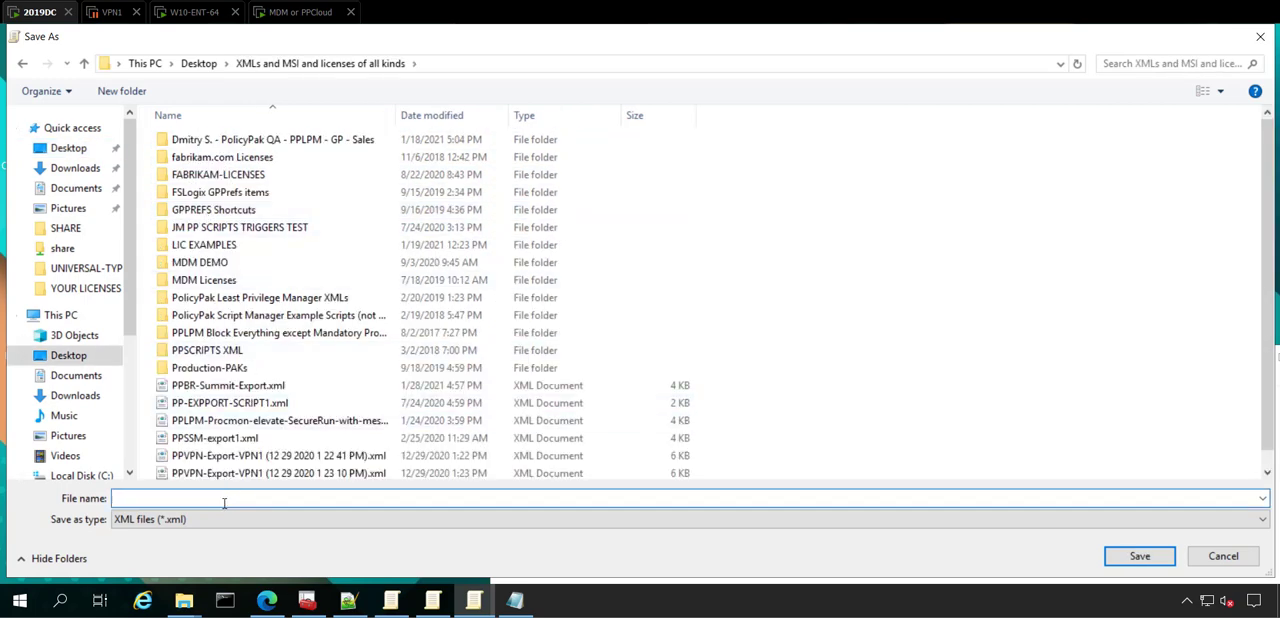
{"action": "type", "text": "PPPACKMAN-EXPORT1"}
{"action": "key", "text": "Return"}
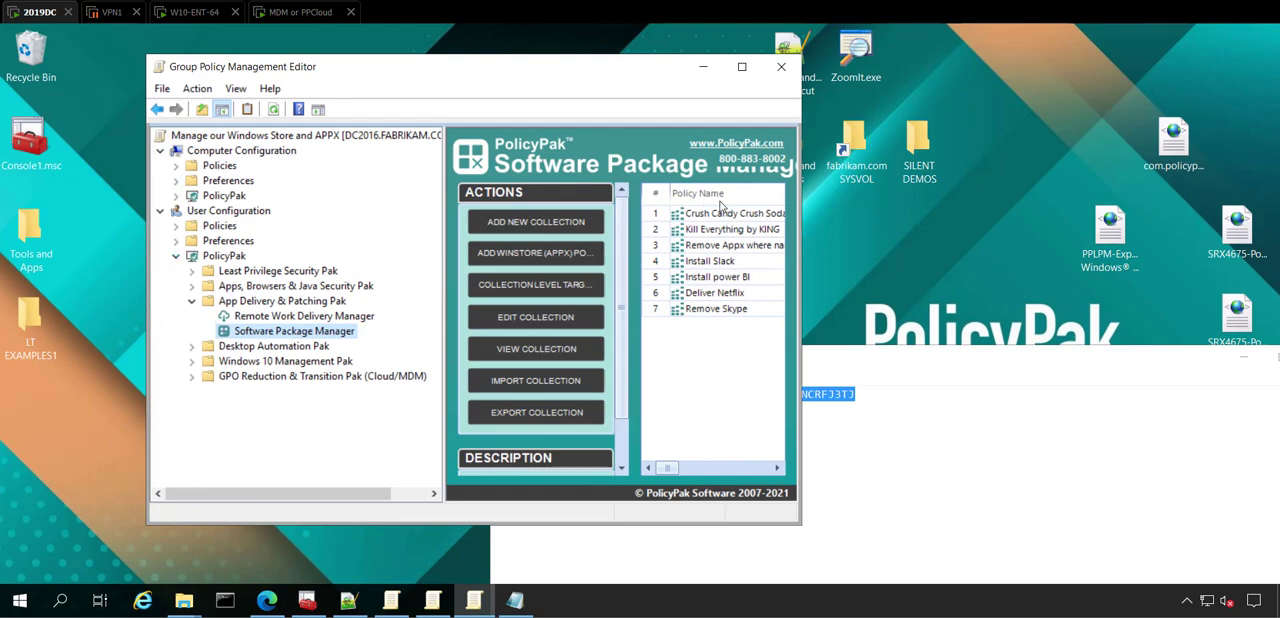
Step: Minimize the policy editor, launch the PolicyPak Exporter Tool and choose to create a new MSI installer
{"action": "left_click", "coordinate": [703, 66]}
{"action": "left_click", "coordinate": [20, 600]}
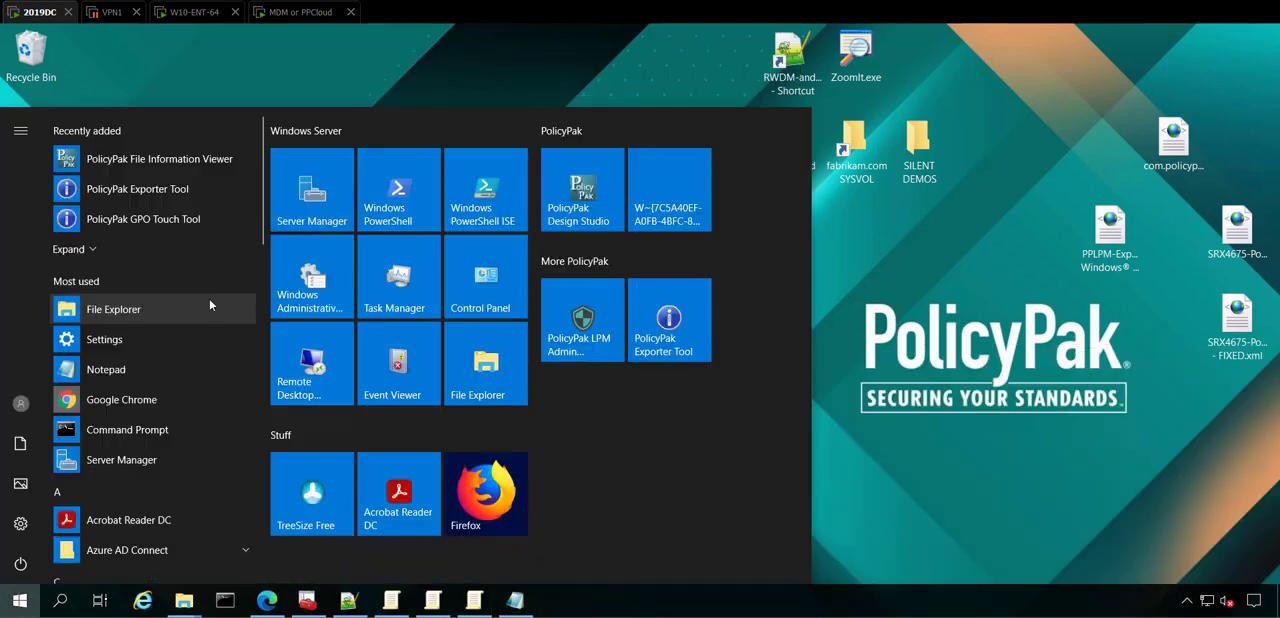
{"action": "left_click", "coordinate": [134, 190]}
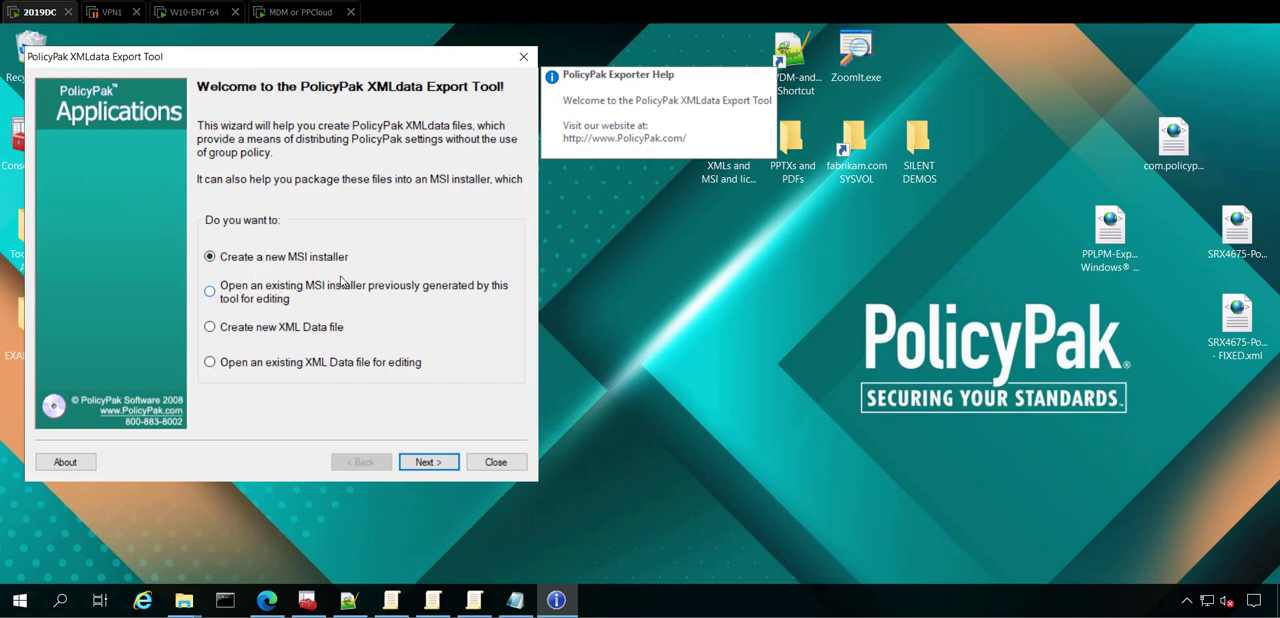
{"action": "key", "text": "Return"}
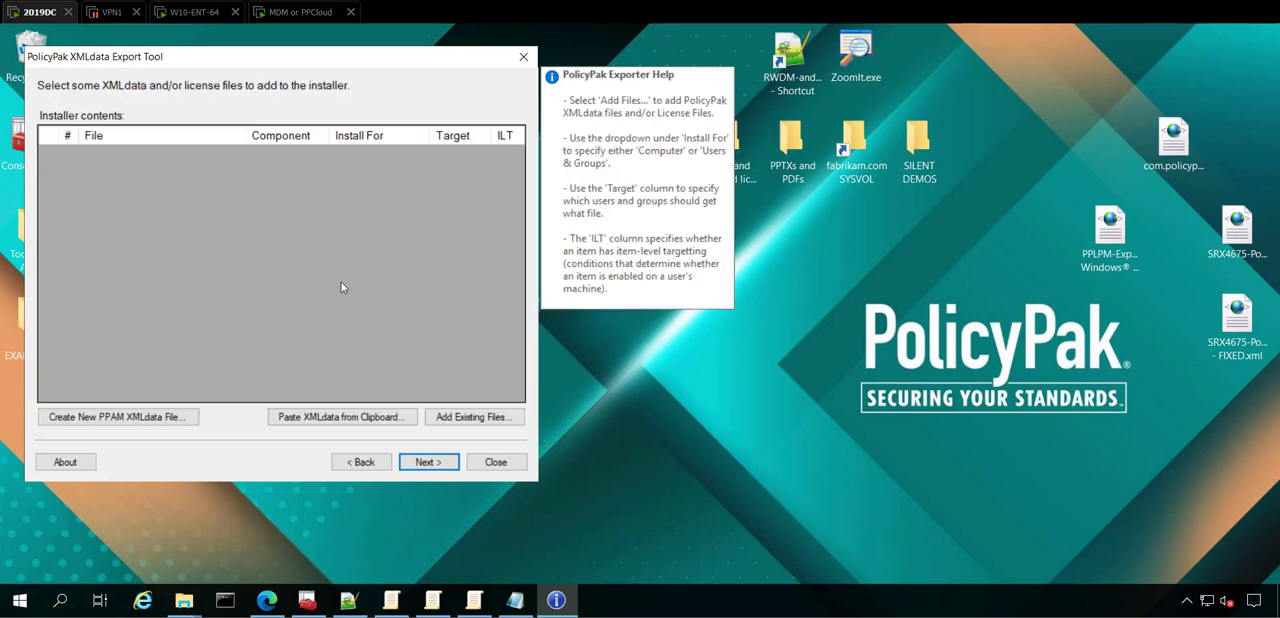
Step: Add the existing file PPPACKMAN-EXPORT1.xml to the installer contents and set it to install for Computer
{"action": "left_click", "coordinate": [474, 416]}
{"action": "scroll", "coordinate": [240, 270], "scroll_direction": "down", "scroll_amount": 4}
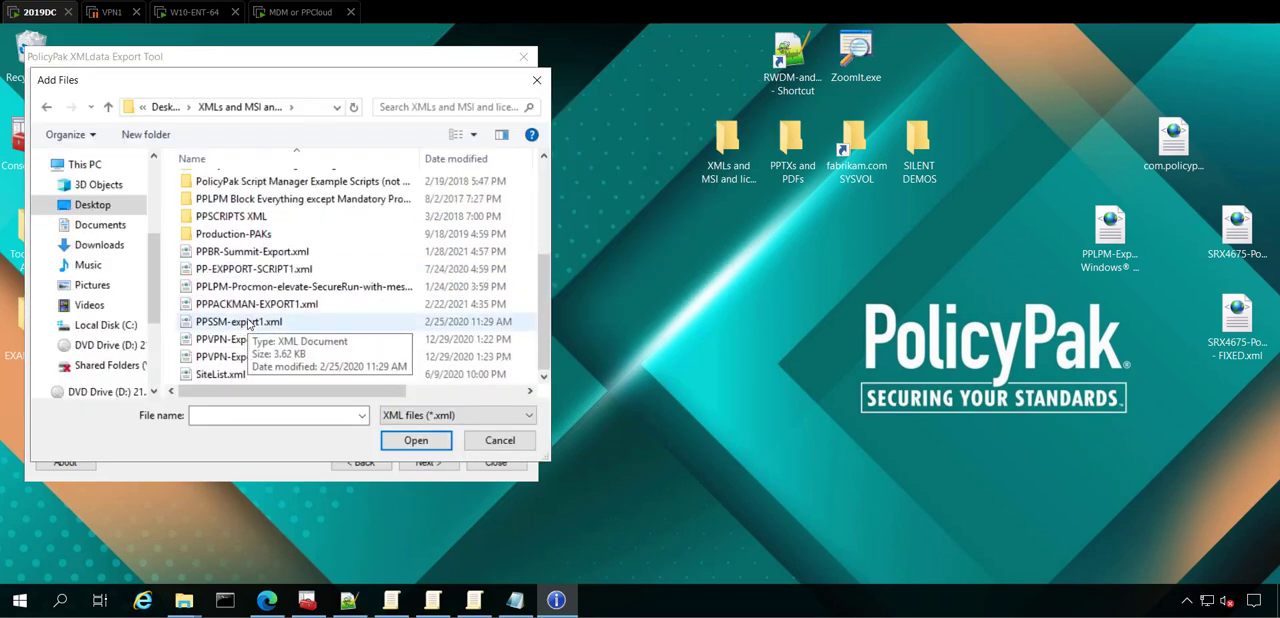
{"action": "double_click", "coordinate": [252, 304]}
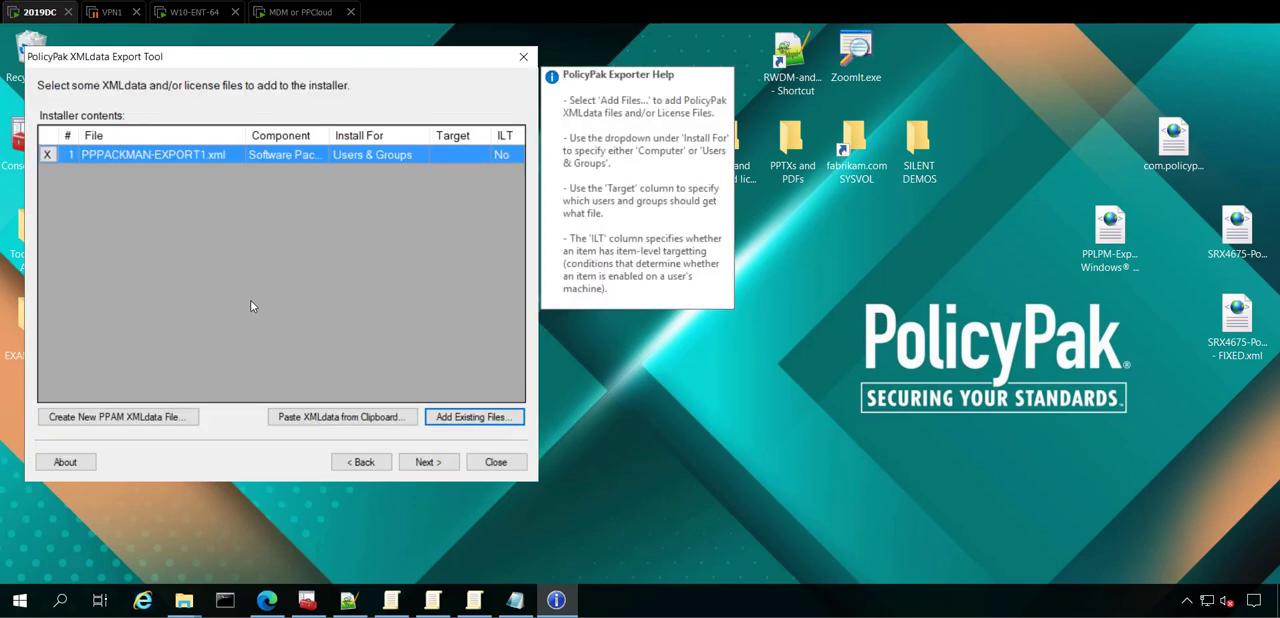
{"action": "left_click", "coordinate": [386, 156]}
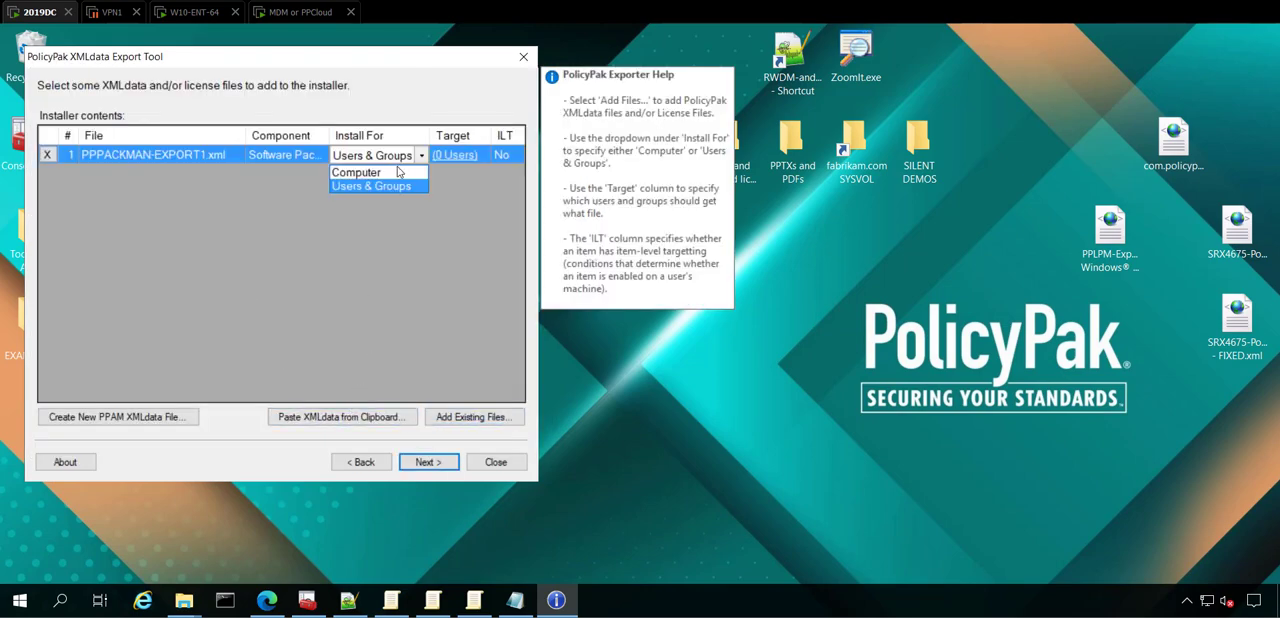
{"action": "left_click", "coordinate": [356, 172]}
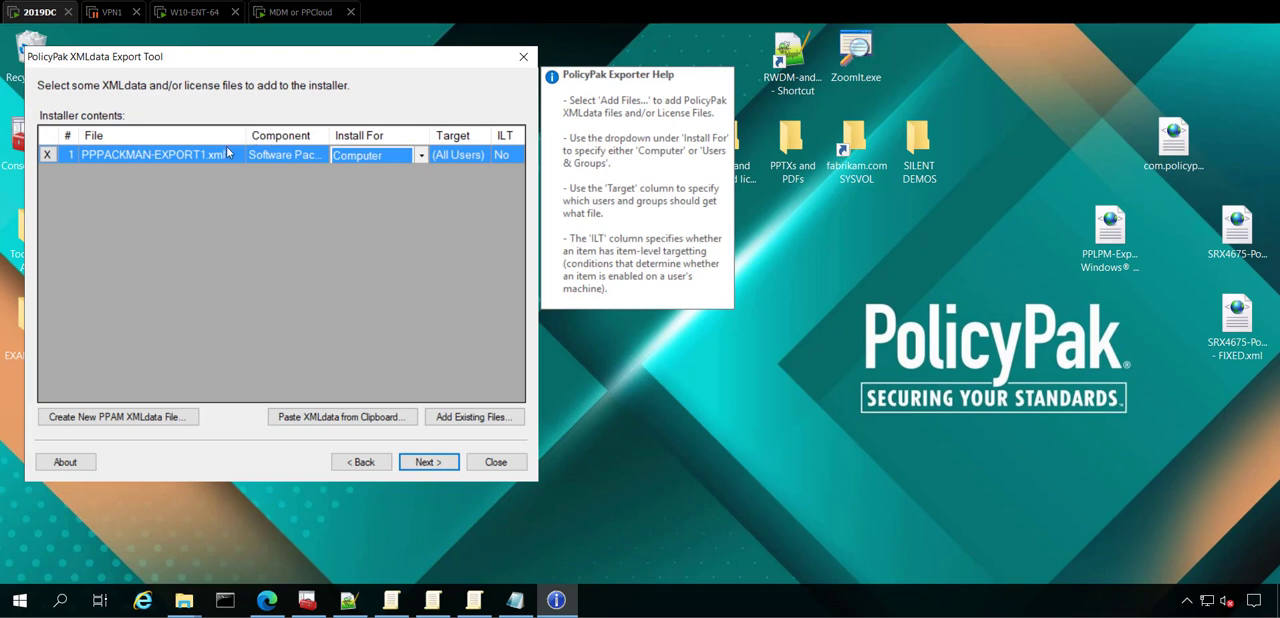
Step: Accept the default installer properties and save the MSI as EXPORTED-GPOS.msi in the "XMLs and MSI and licenses of all kinds" folder
{"action": "left_click", "coordinate": [428, 462]}
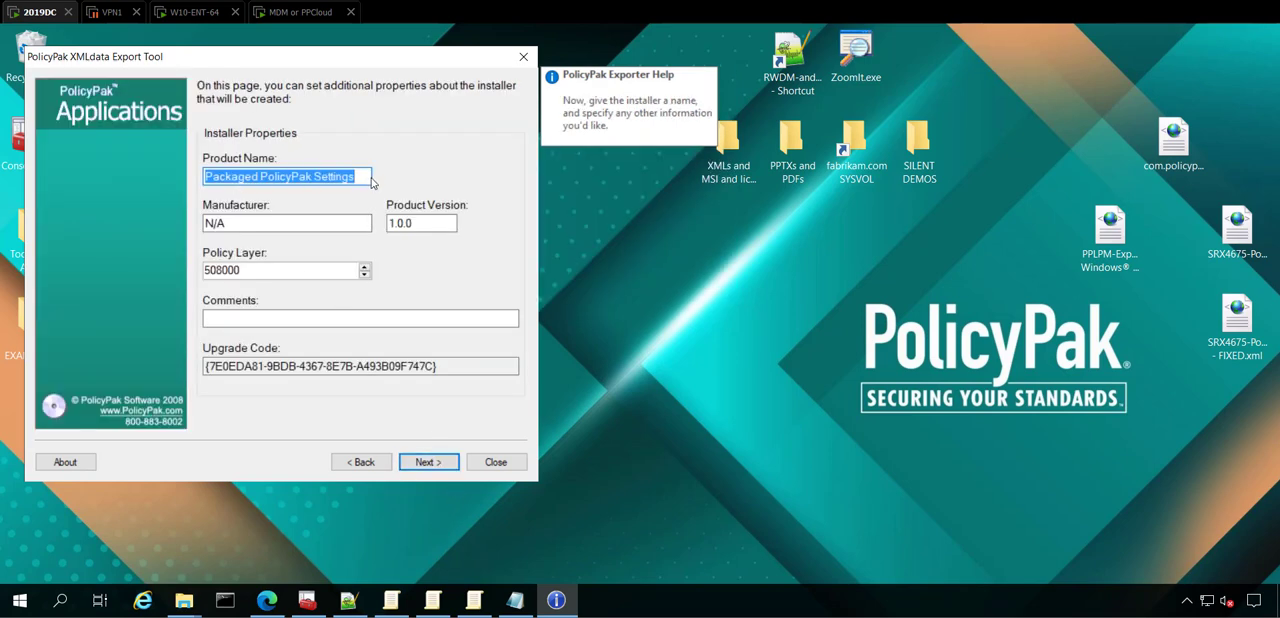
{"action": "left_click", "coordinate": [438, 463]}
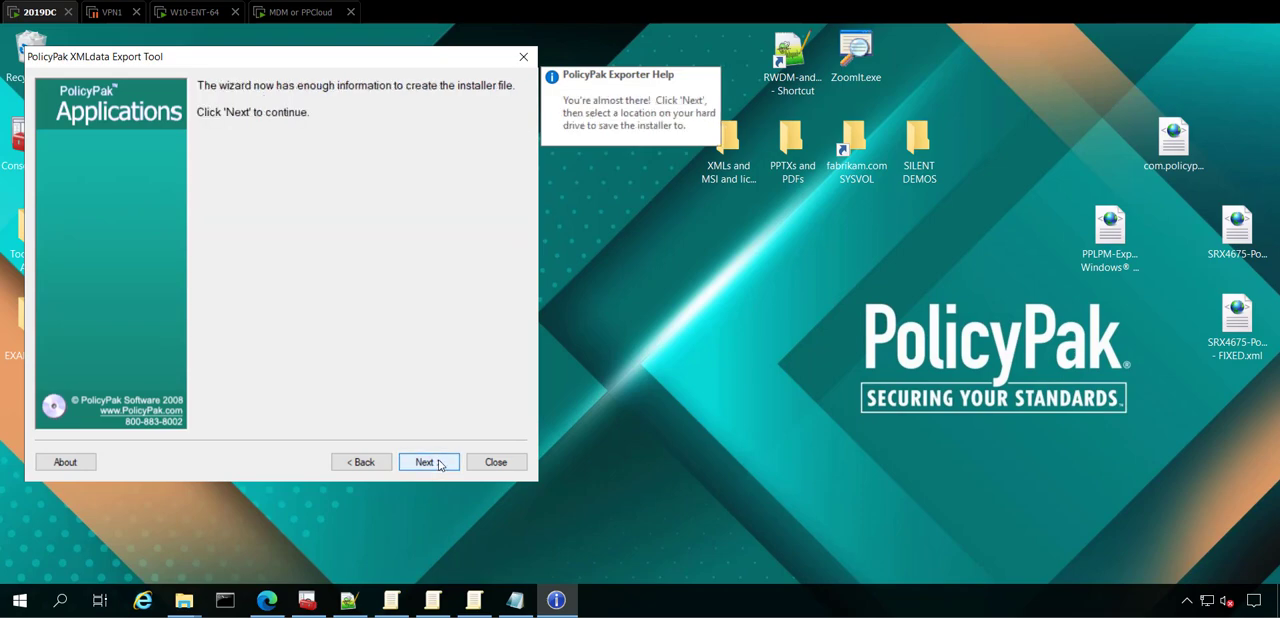
{"action": "left_click", "coordinate": [438, 463]}
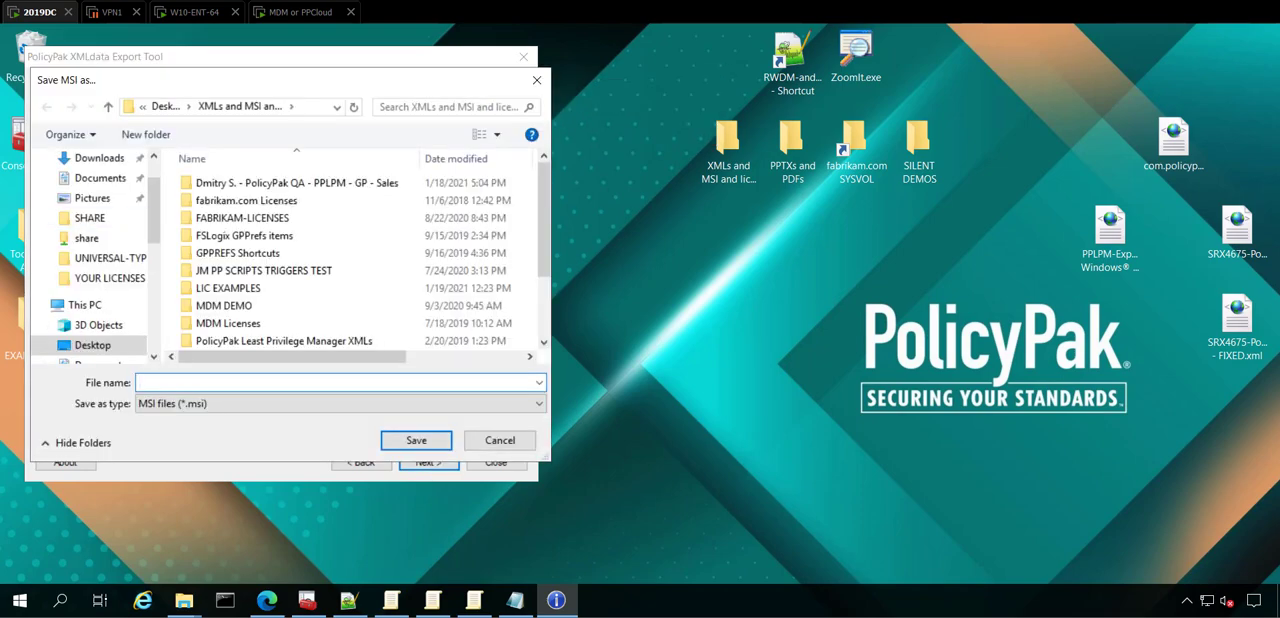
{"action": "type", "text": "EXPORTED"}
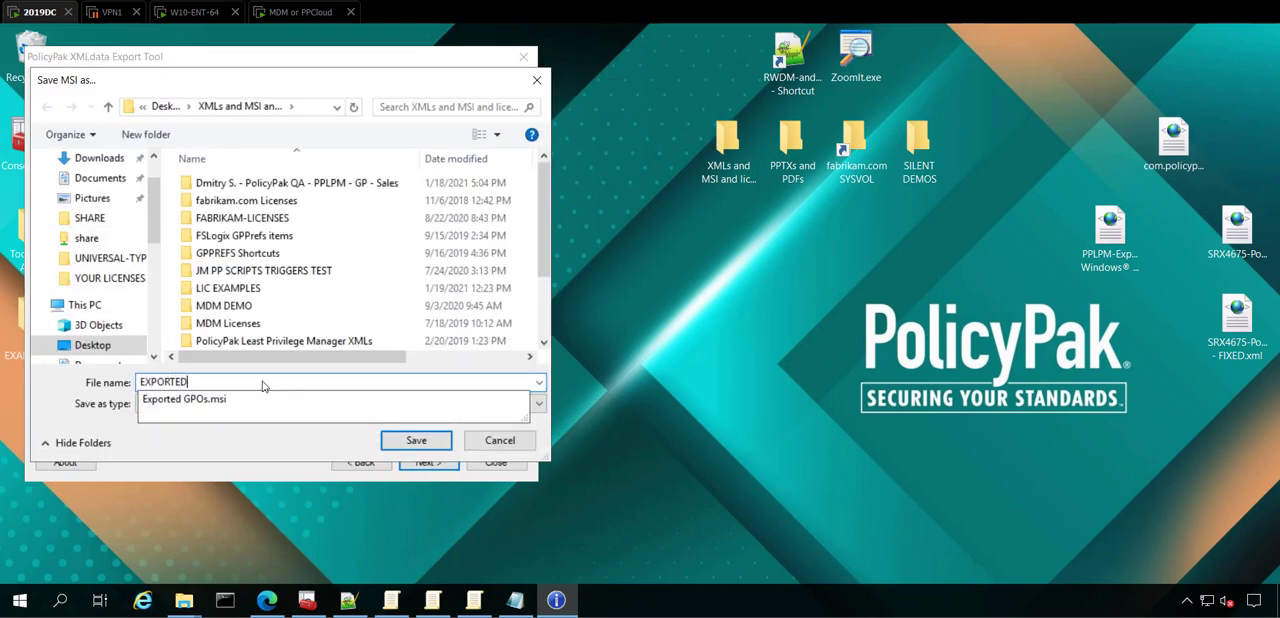
{"action": "type", "text": "-GPOS"}
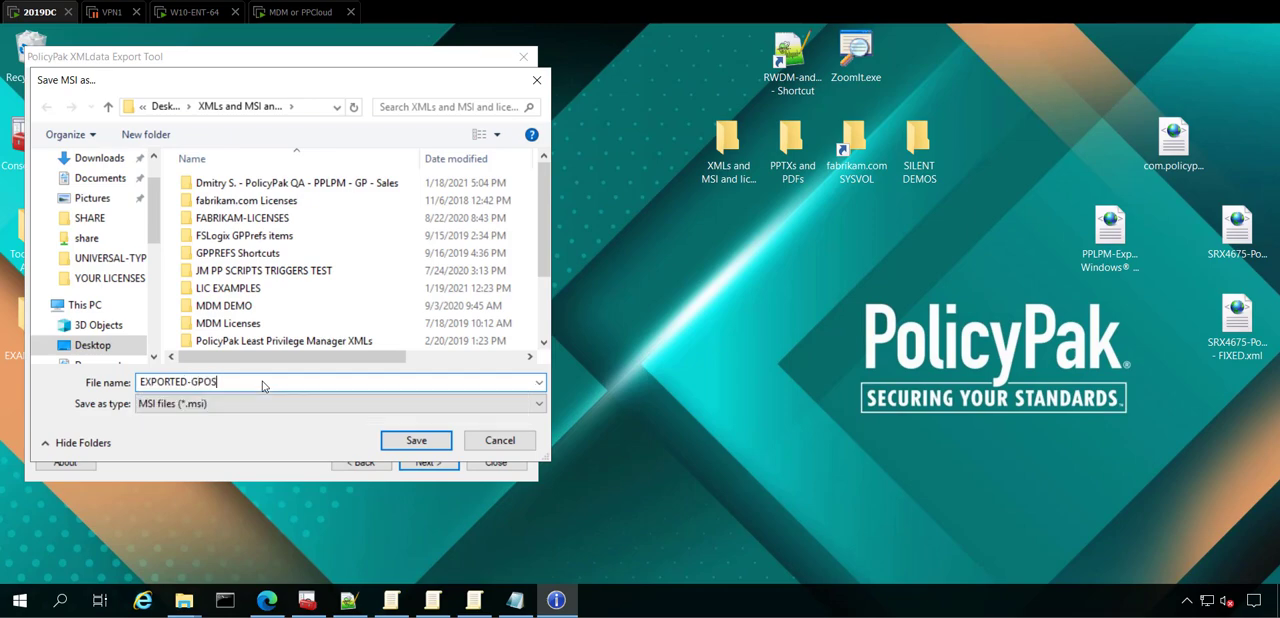
{"action": "key", "text": "Return"}
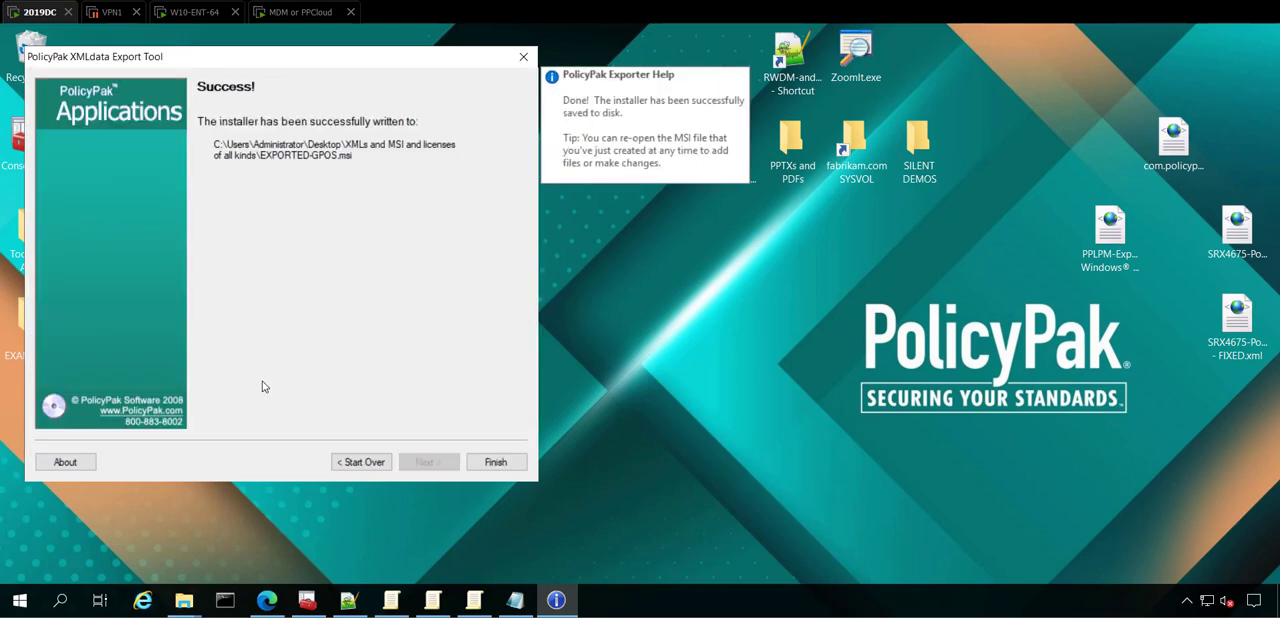
Step: Finish the exporter wizard, switch to Microsoft Endpoint Manager and add the Exported GPOs MSI from the desktop to the Windows apps
{"action": "left_click", "coordinate": [492, 461]}
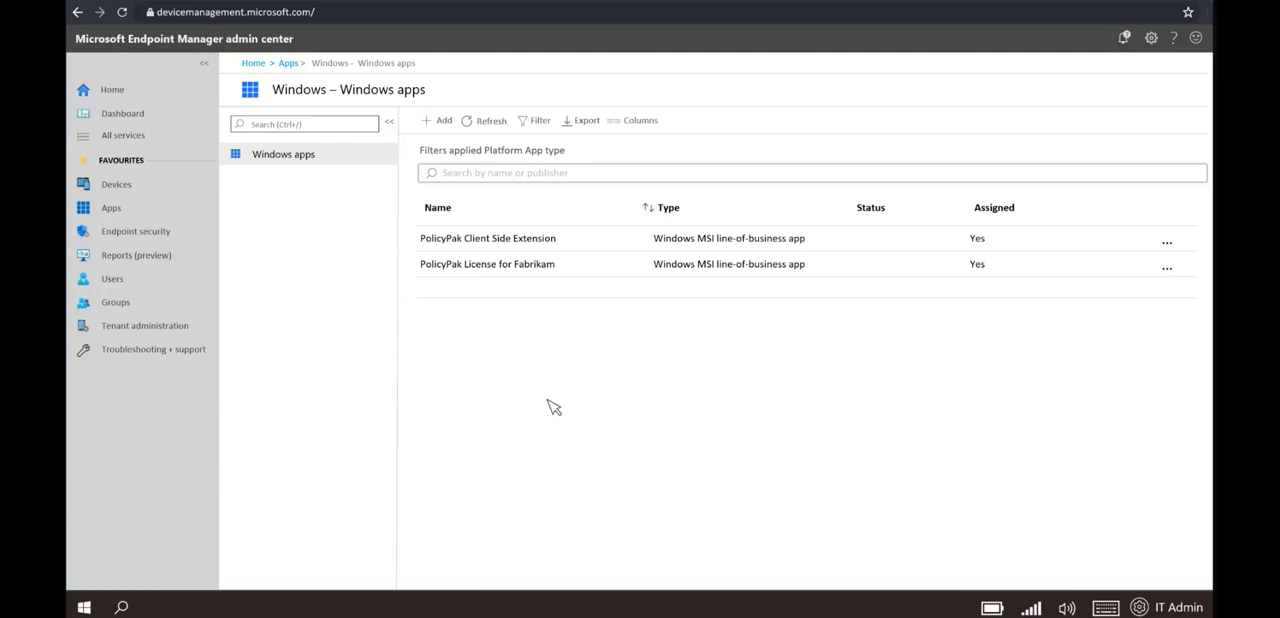
{"action": "left_click", "coordinate": [434, 122]}
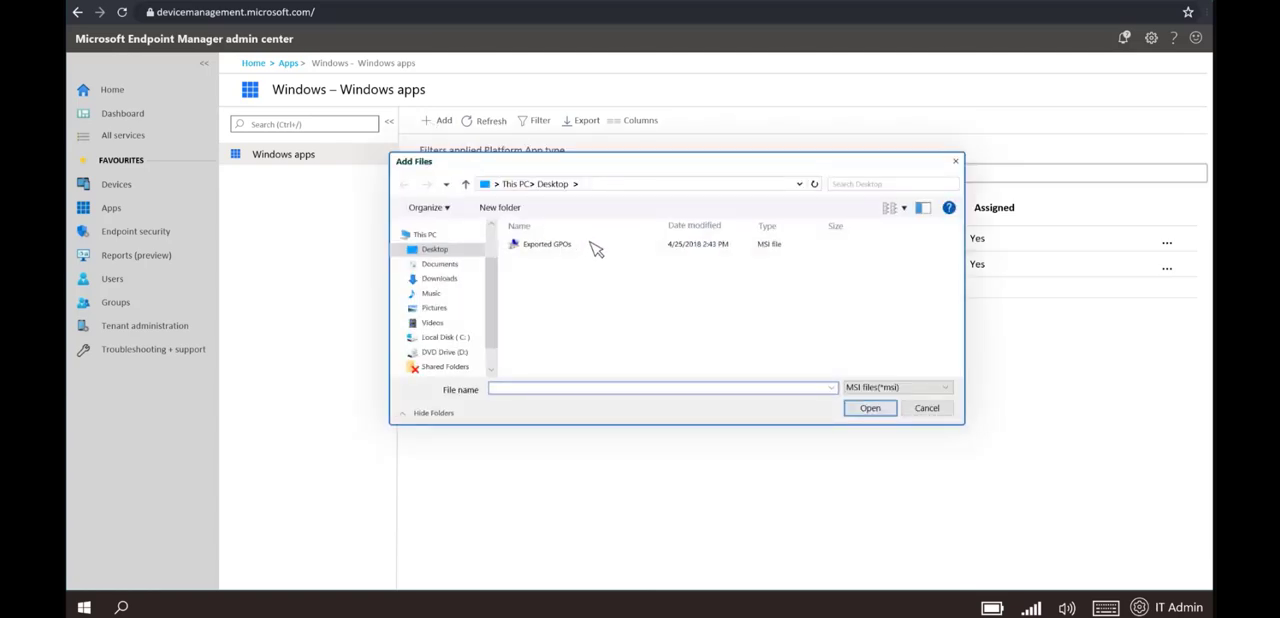
{"action": "left_click", "coordinate": [870, 408]}
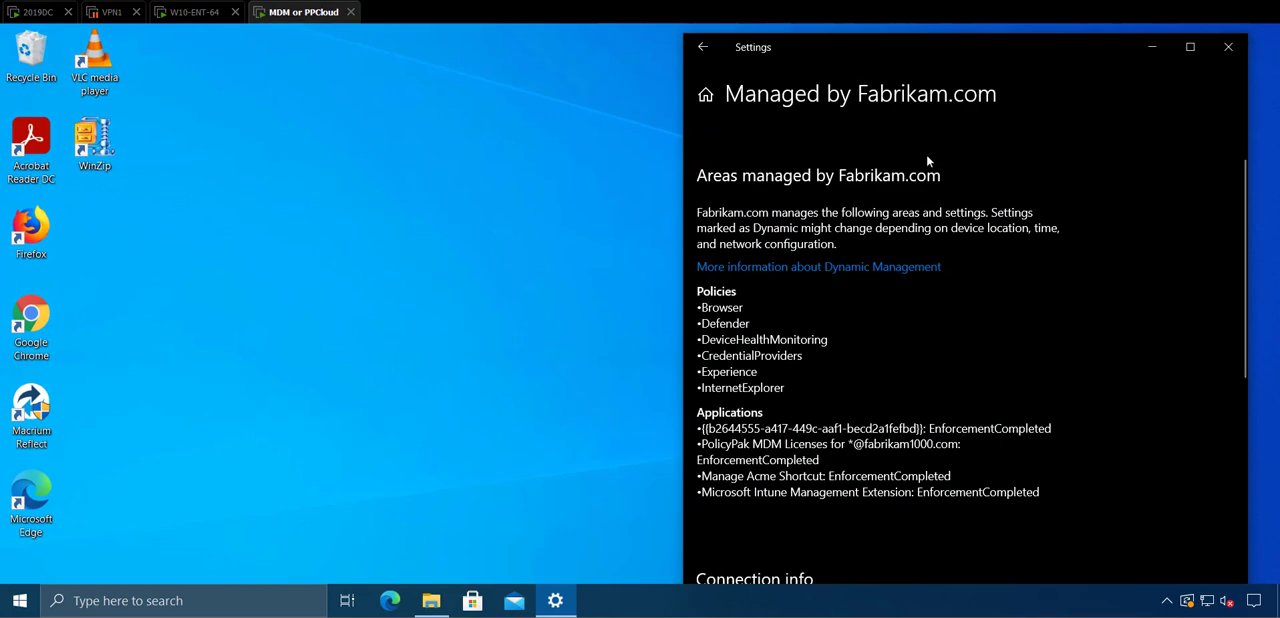
Step: On the MDM-managed computer, start a device sync from the Managed by Fabrikam.com settings page
{"action": "scroll", "coordinate": [928, 176], "scroll_direction": "down", "scroll_amount": 5}
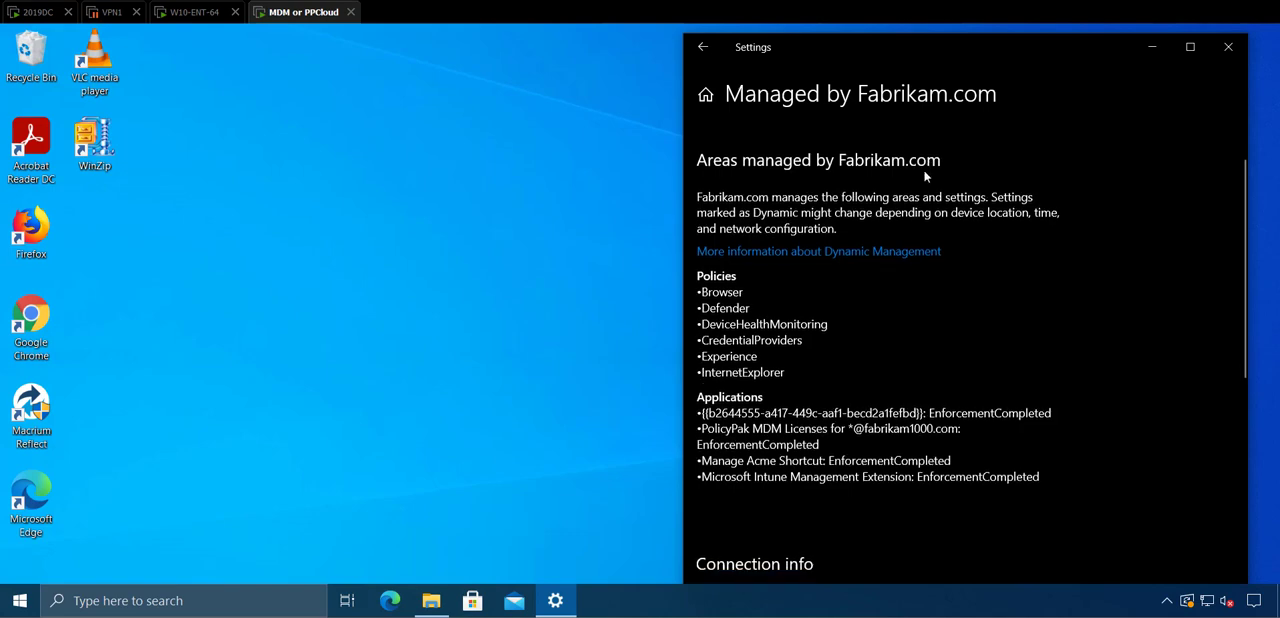
{"action": "scroll", "coordinate": [933, 228], "scroll_direction": "down", "scroll_amount": 2}
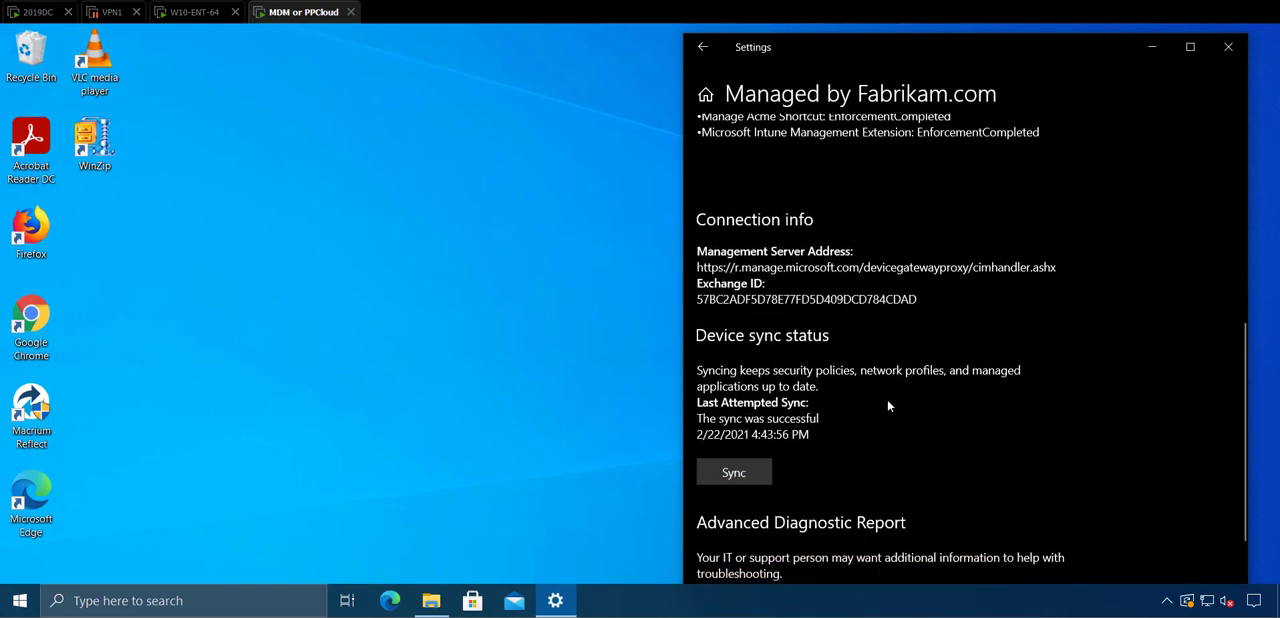
{"action": "left_click", "coordinate": [744, 477]}
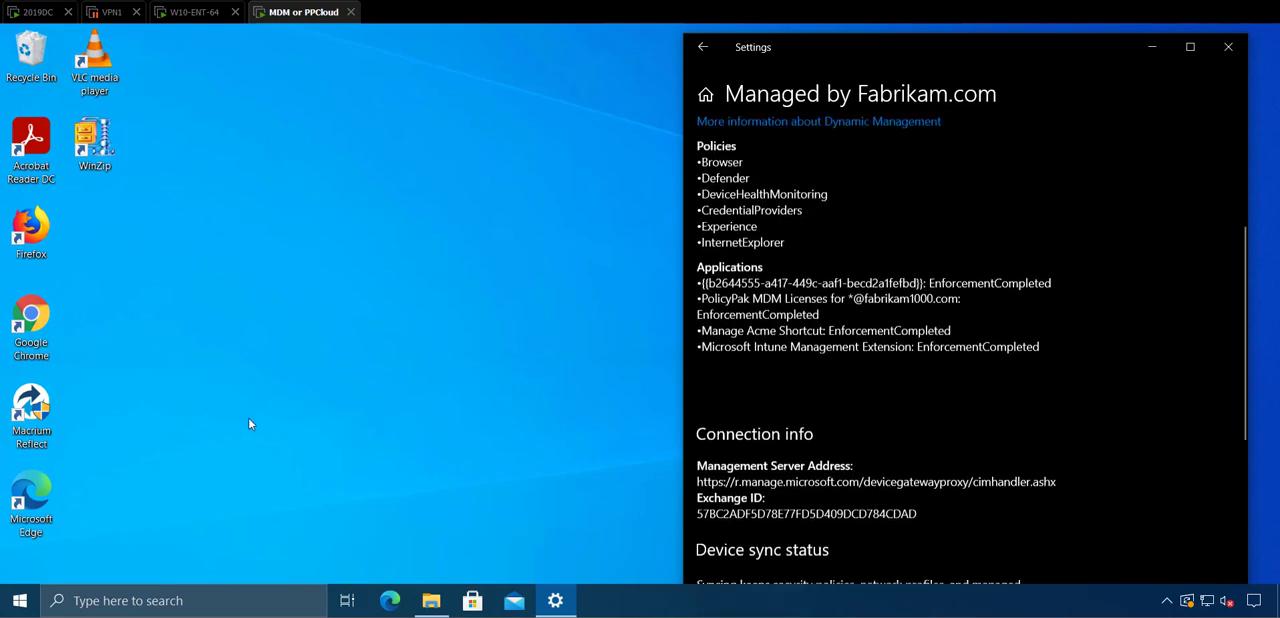
Step: Check the managed computer's Start menu repeatedly for newly added apps and for the Skype tile while the policy is applied
{"action": "left_click", "coordinate": [22, 603]}
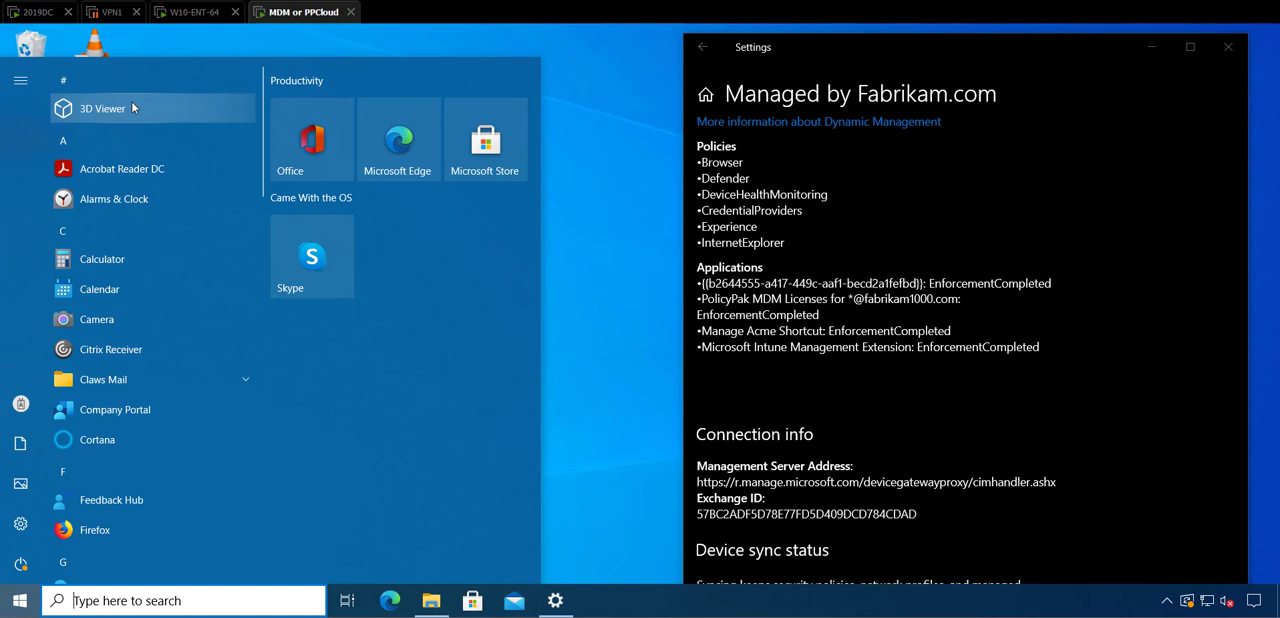
{"action": "left_click", "coordinate": [563, 150]}
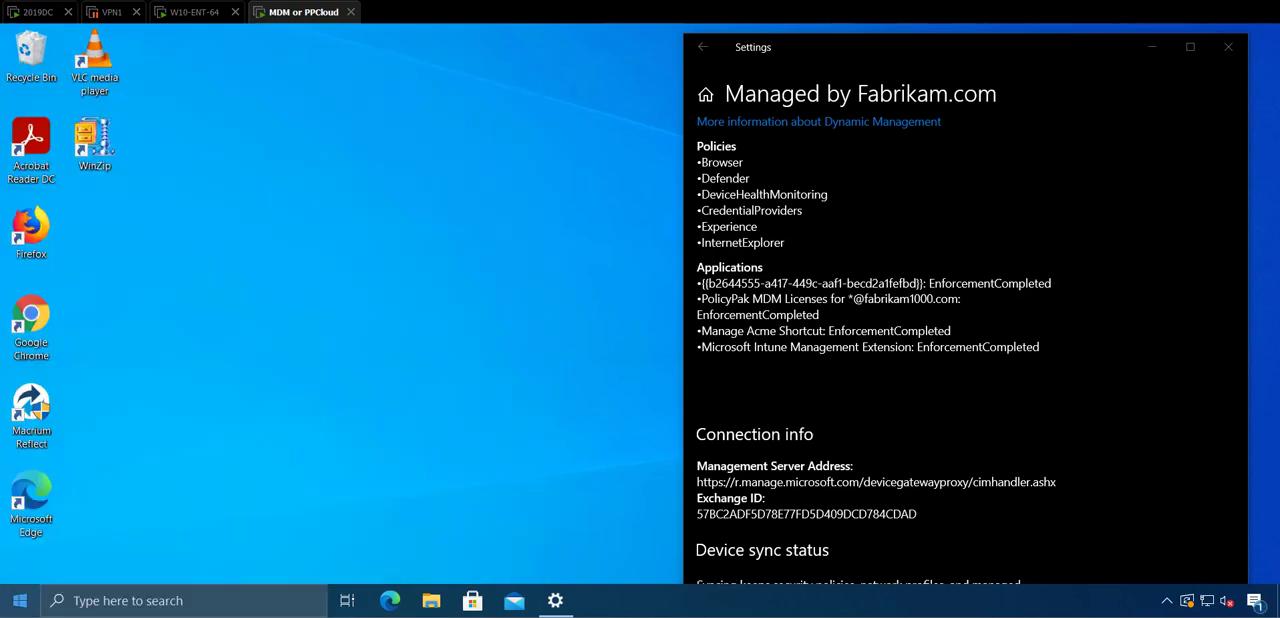
{"action": "left_click", "coordinate": [20, 600]}
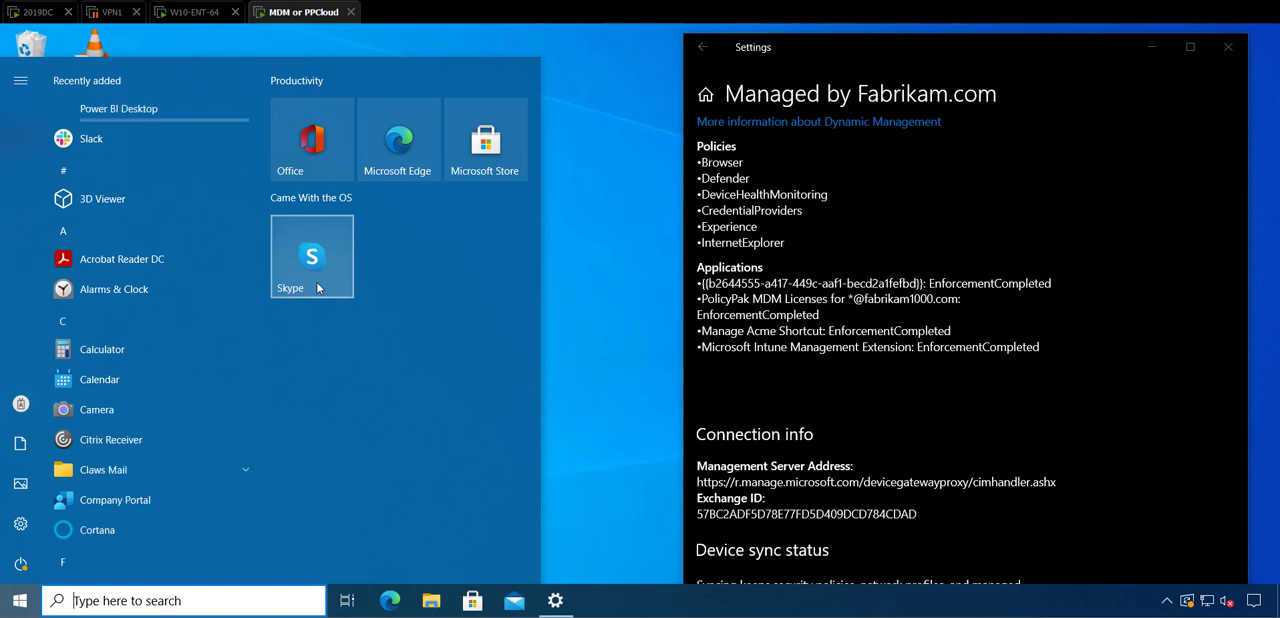
{"action": "key", "text": "Escape"}
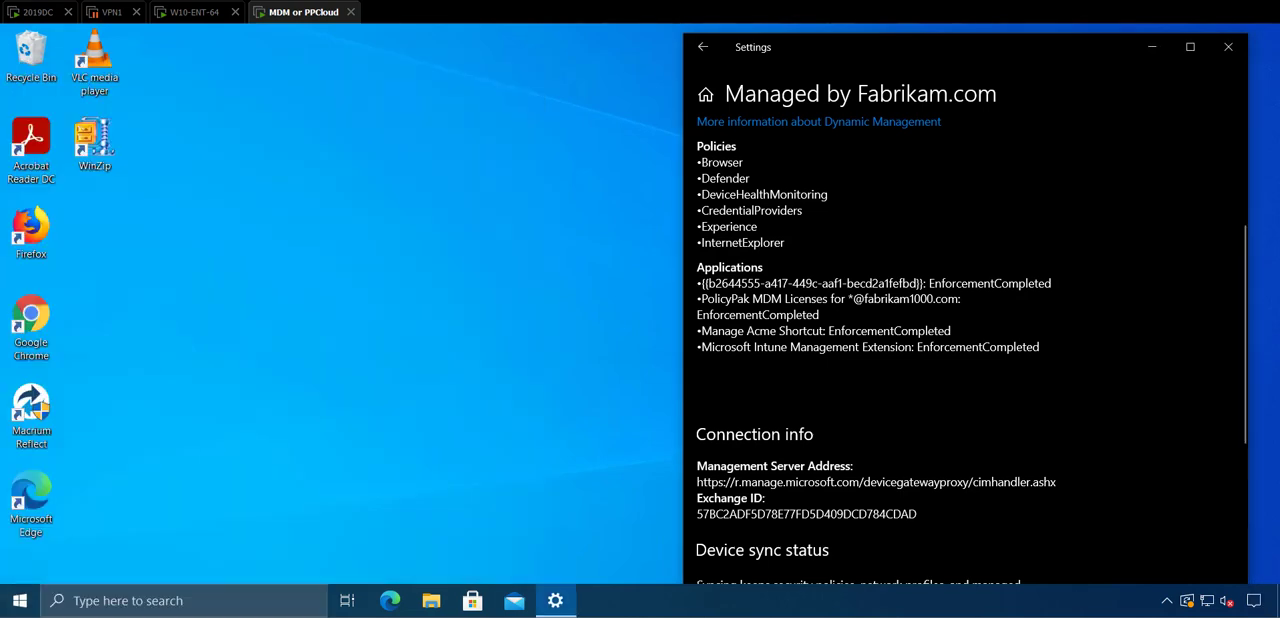
{"action": "left_click", "coordinate": [334, 405]}
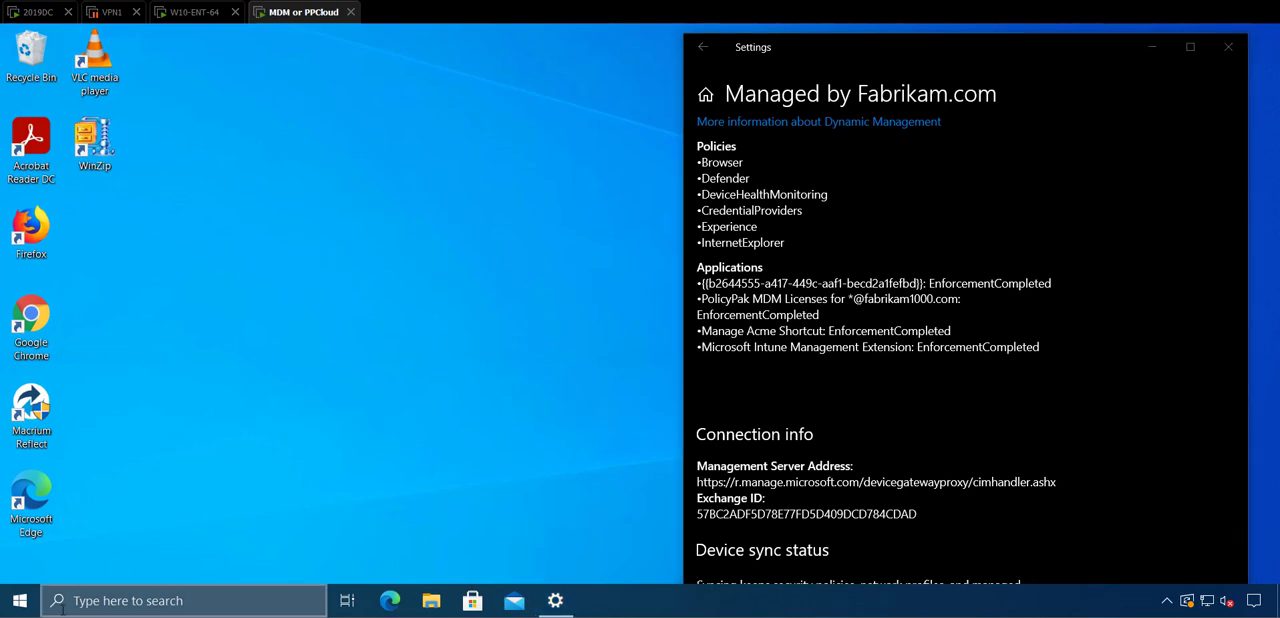
{"action": "left_click", "coordinate": [26, 603]}
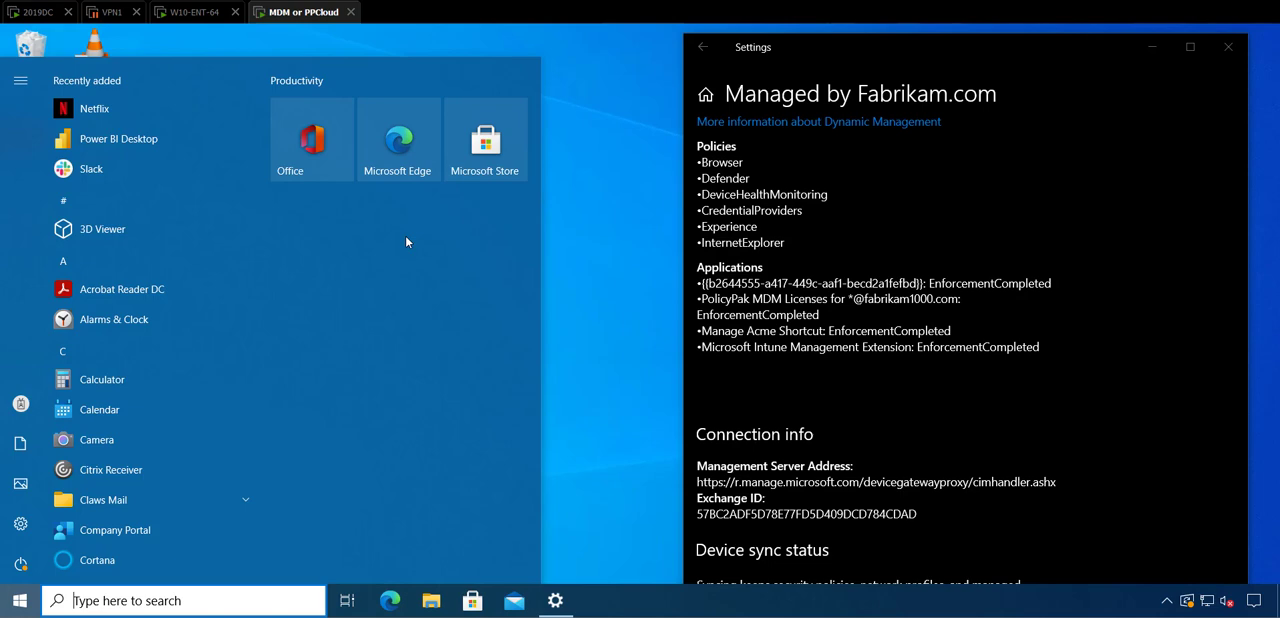
{"action": "mouse_move", "coordinate": [20, 86]}
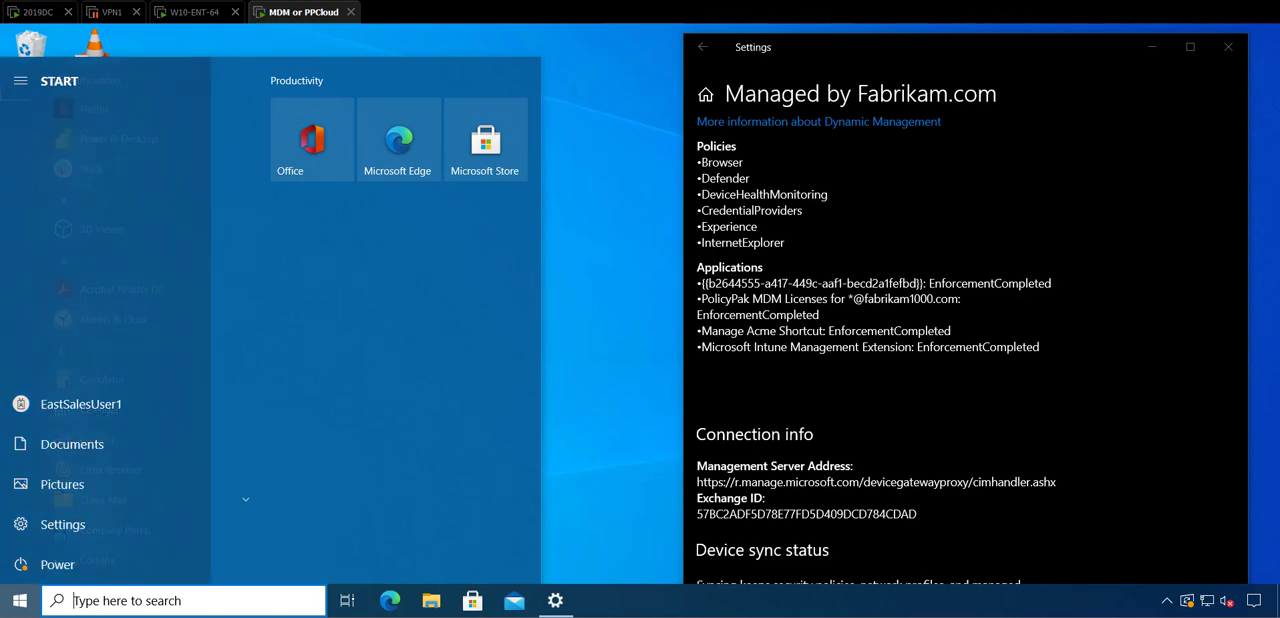